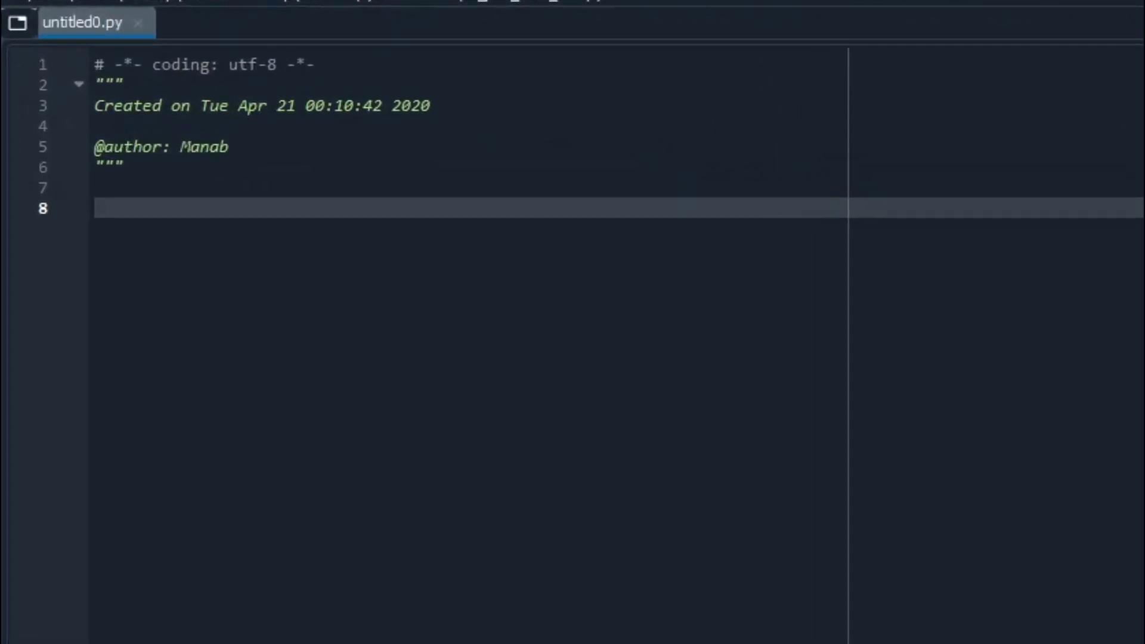
Write import numpy as np, import matplotlib.pyplot as plt and import scipy.io on lines 8–10.
left_click(286, 229)
type("i")
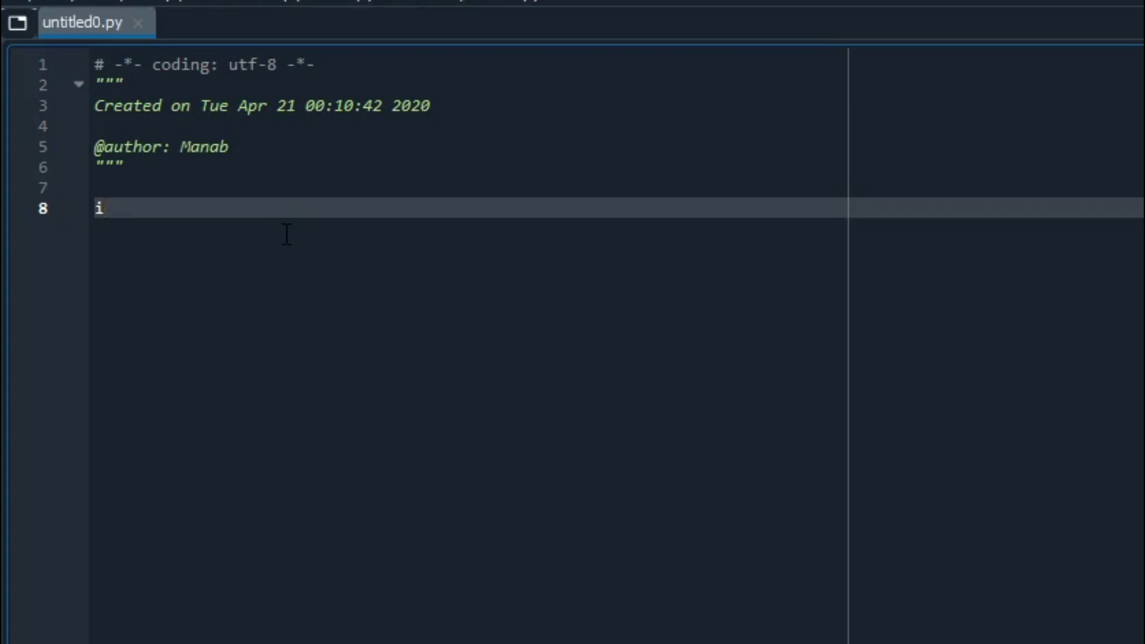
type("mport ")
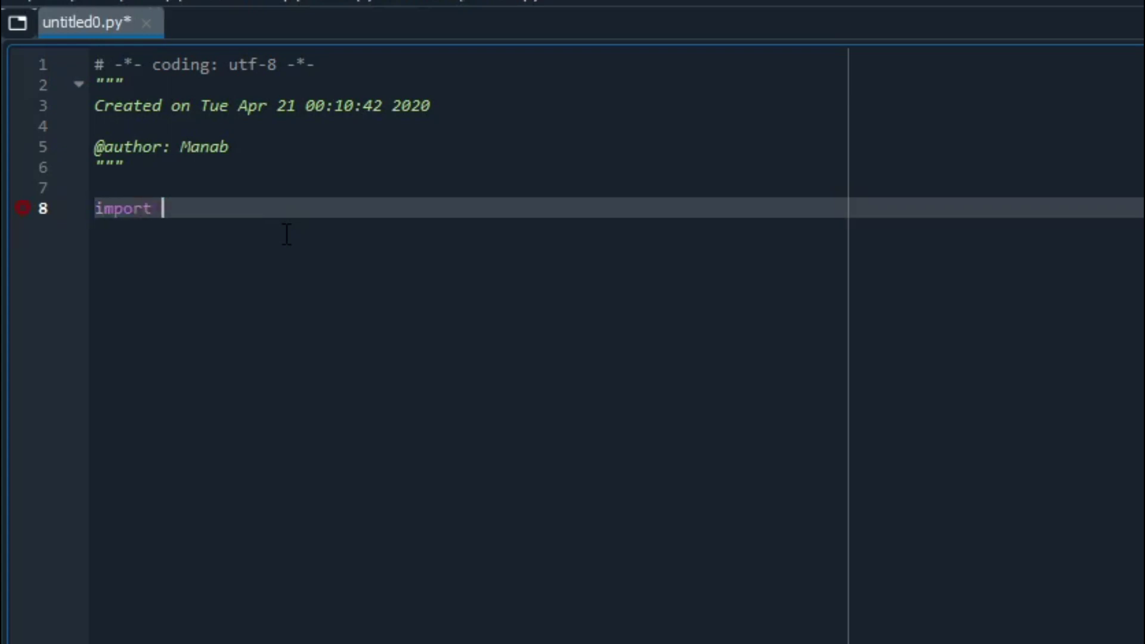
type("nu")
type("mpy as ")
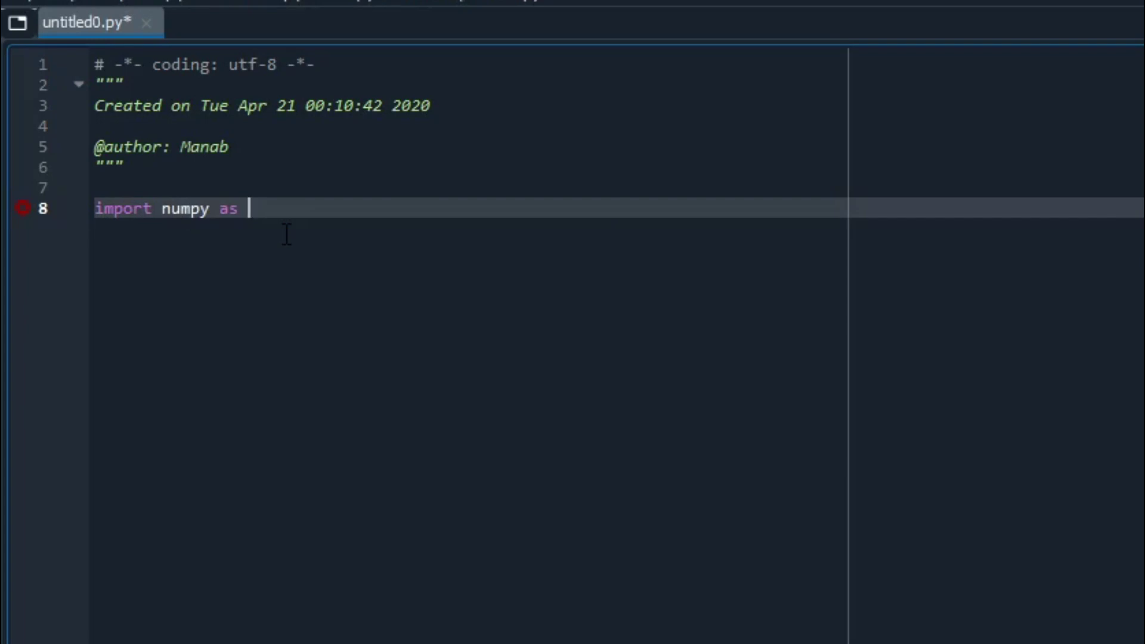
type("np")
key("Return")
type("impor")
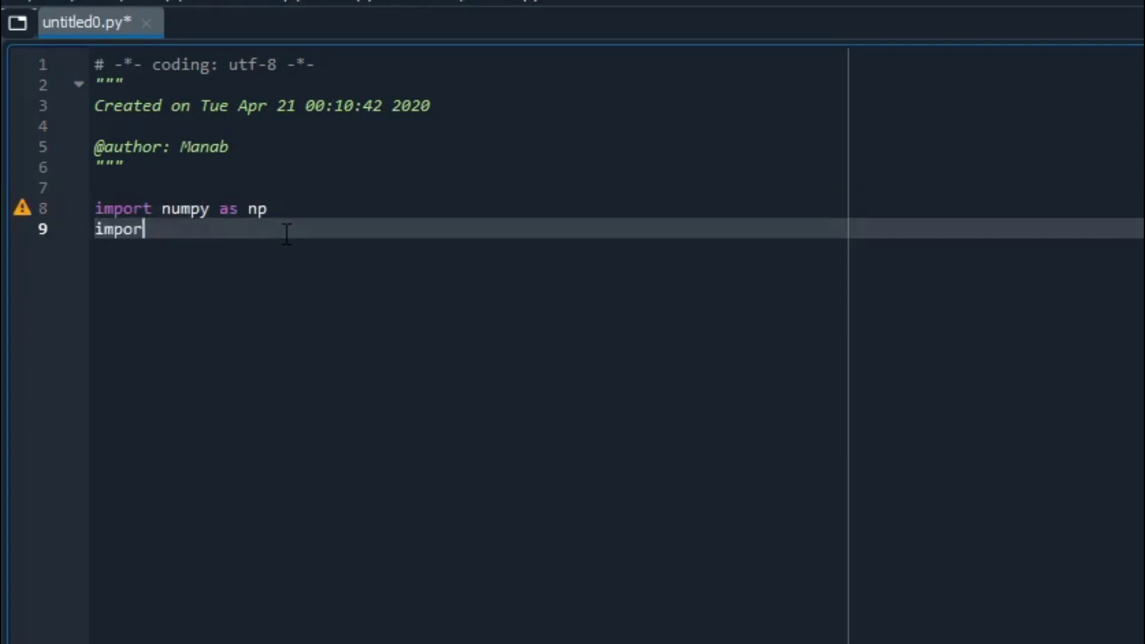
type("t matpl")
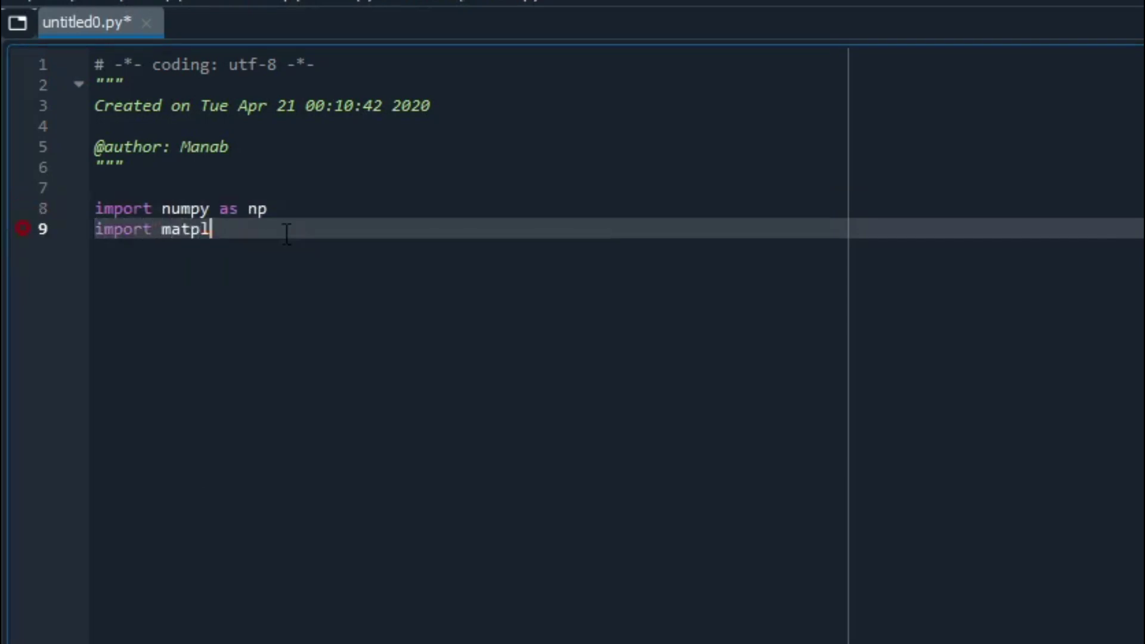
type("ot")
key("Return")
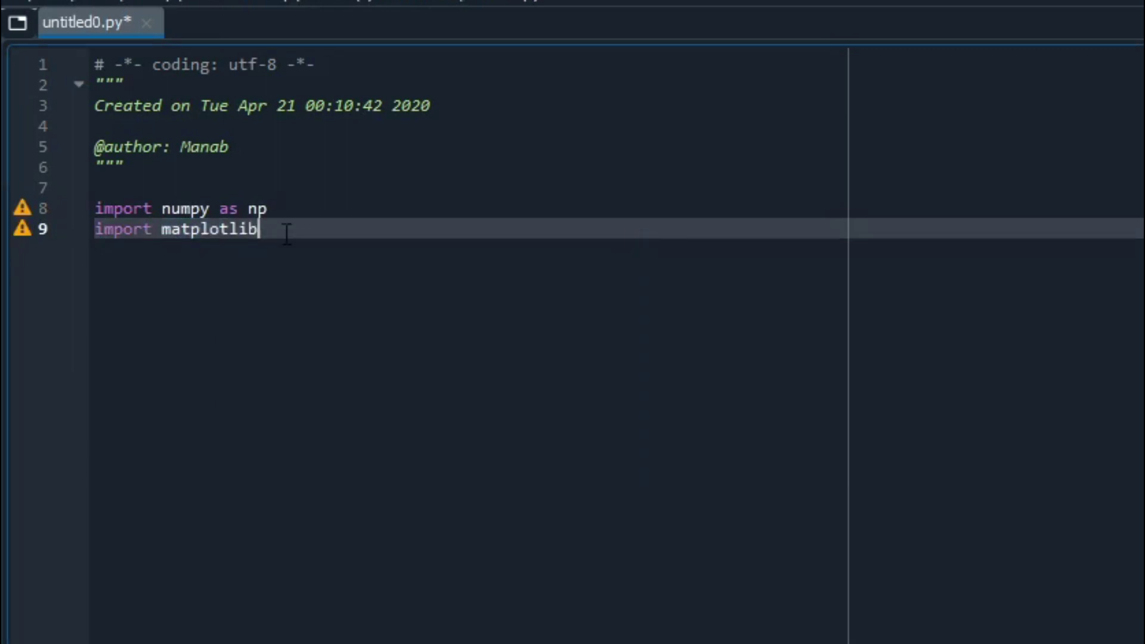
type(".py")
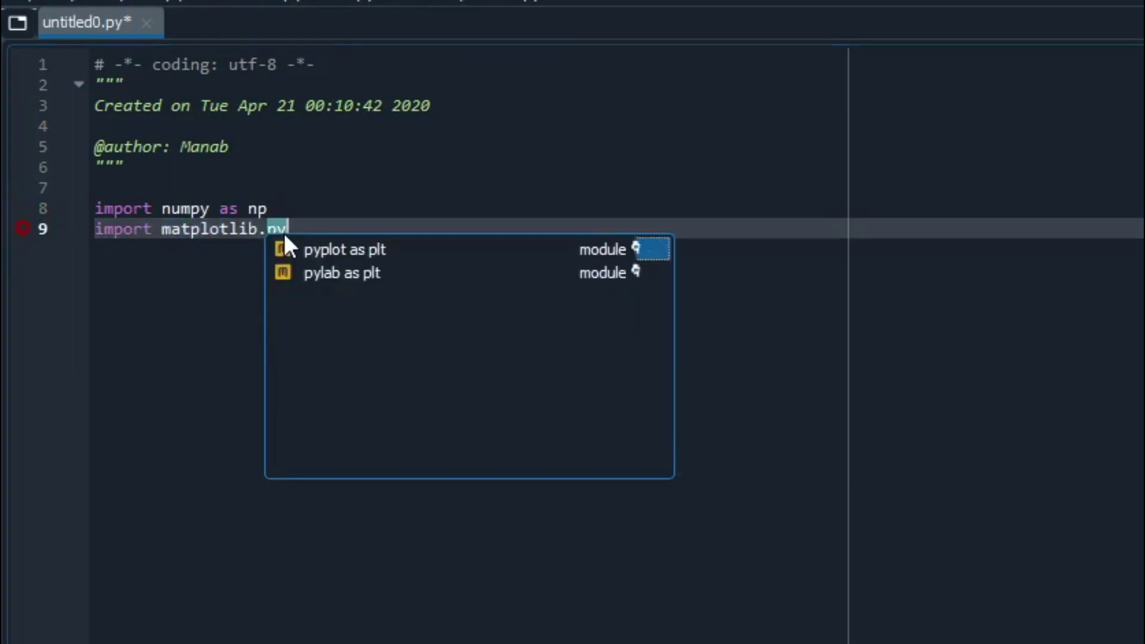
key("Return")
key("Return")
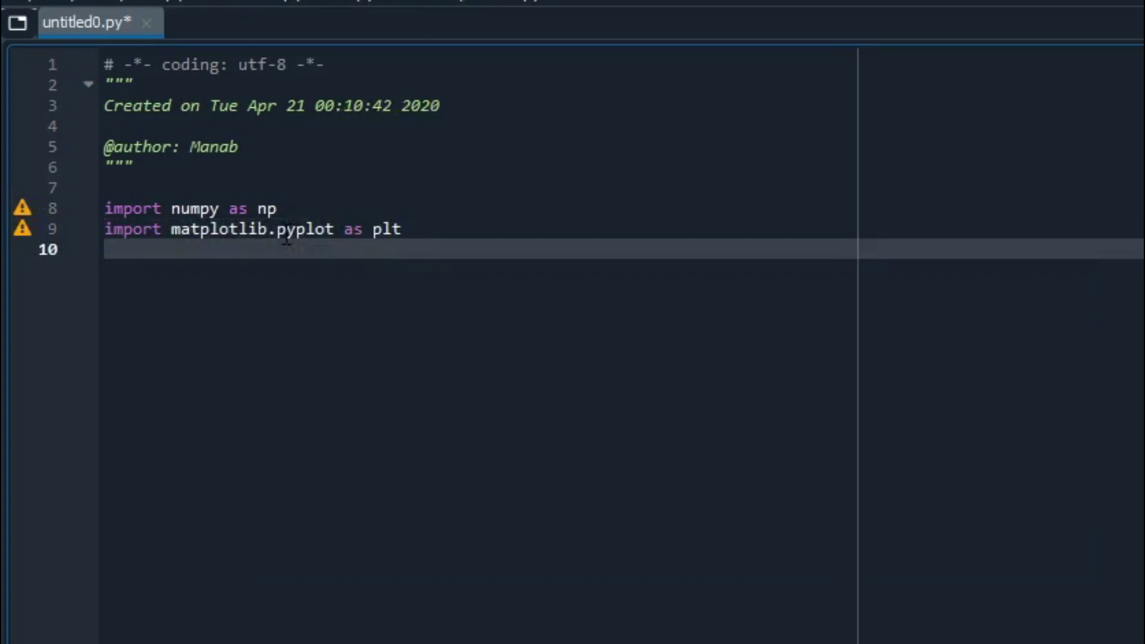
type("import ")
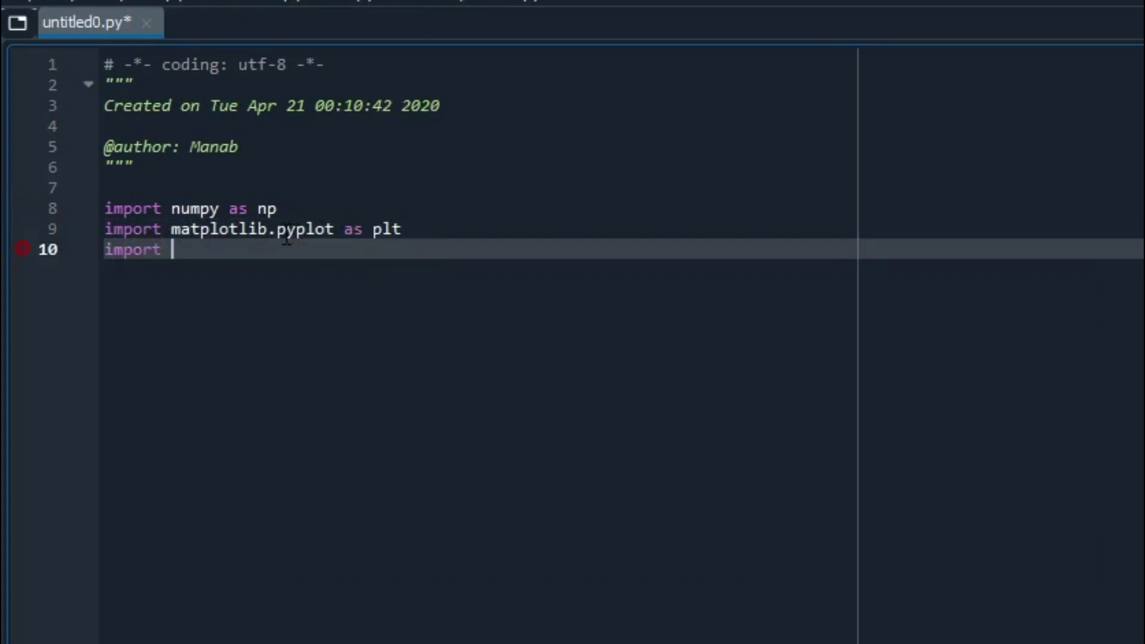
type("sc")
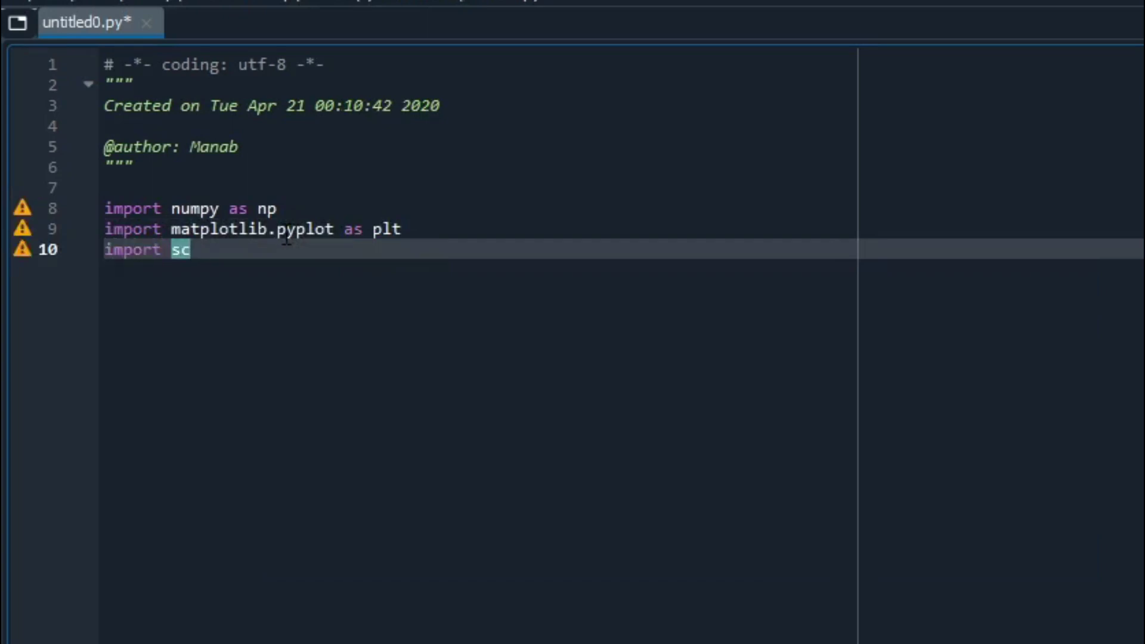
type("ipy.io")
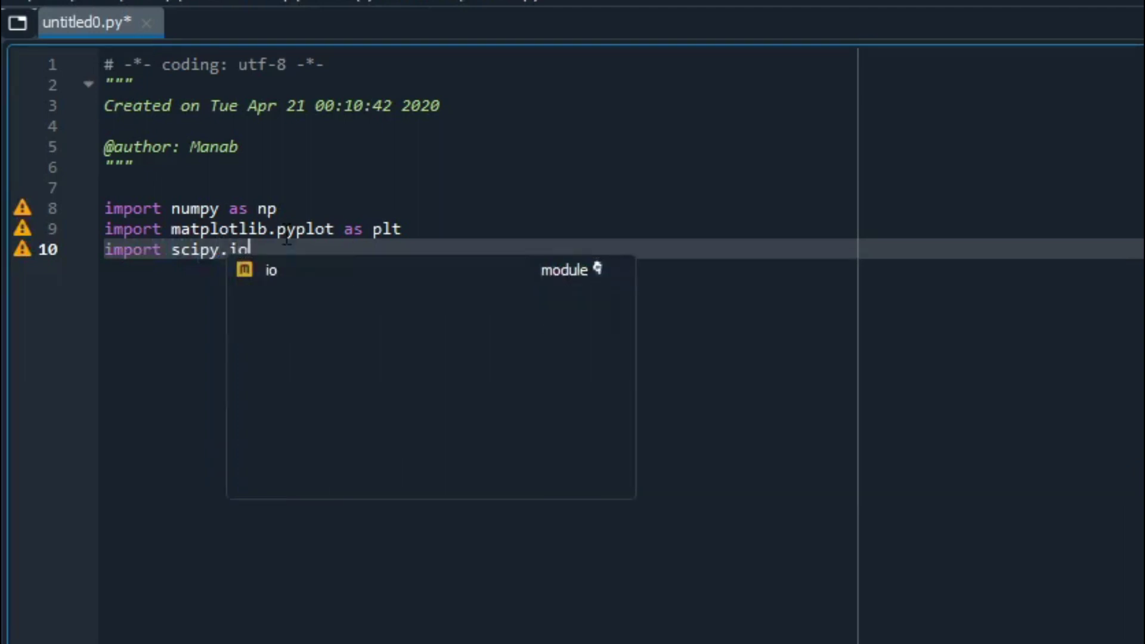
key("Return")
key("Return")
key("Return")
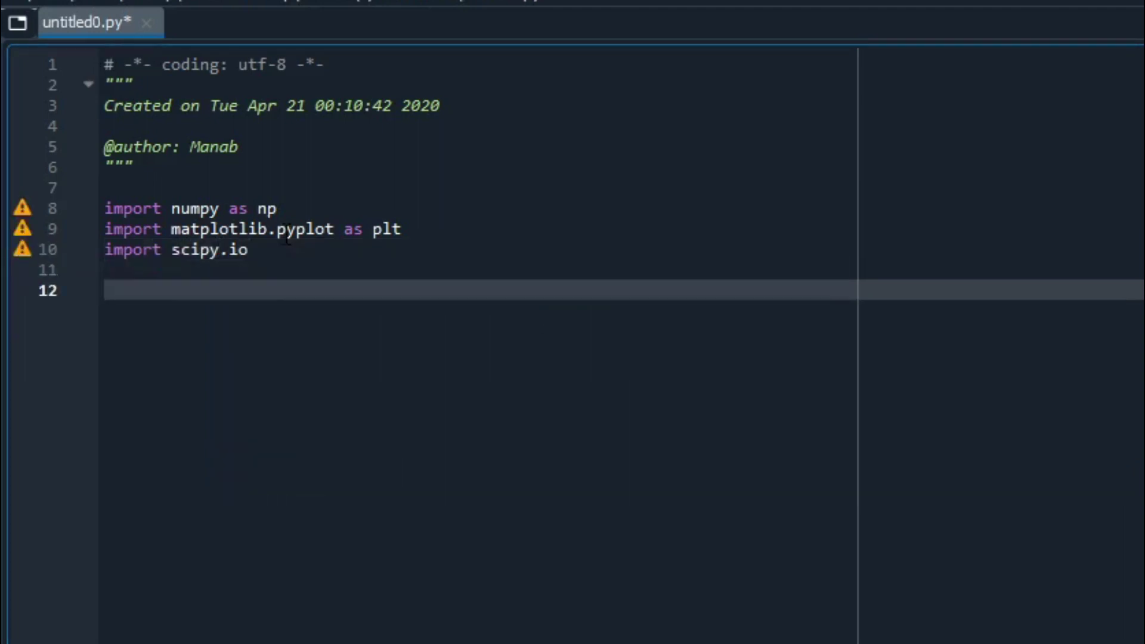
type("#")
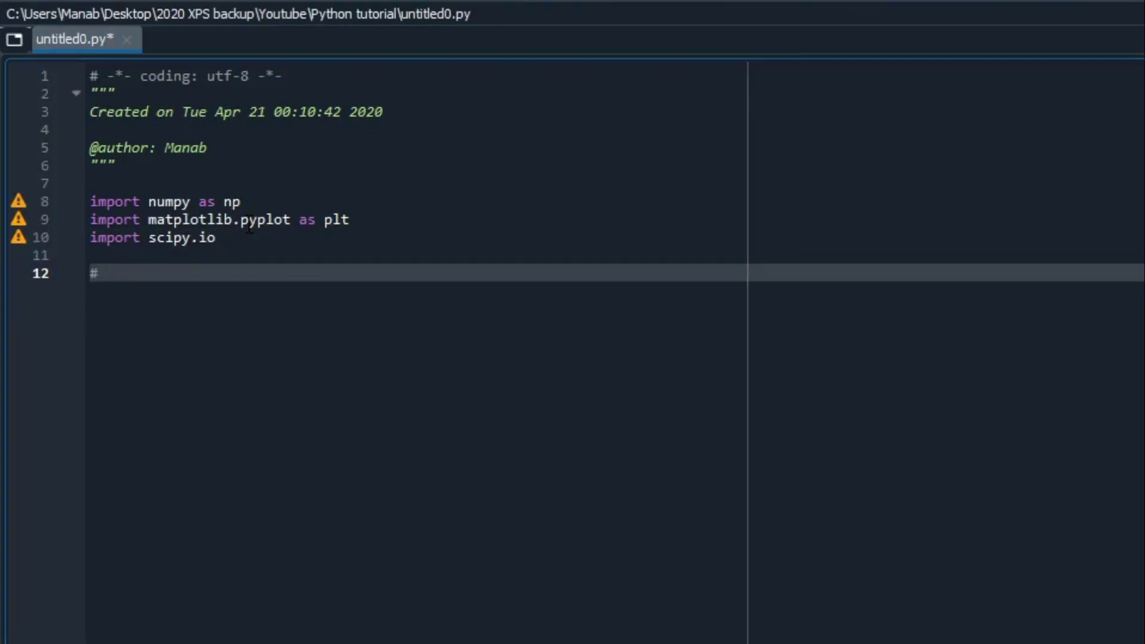
type("load the mat fi")
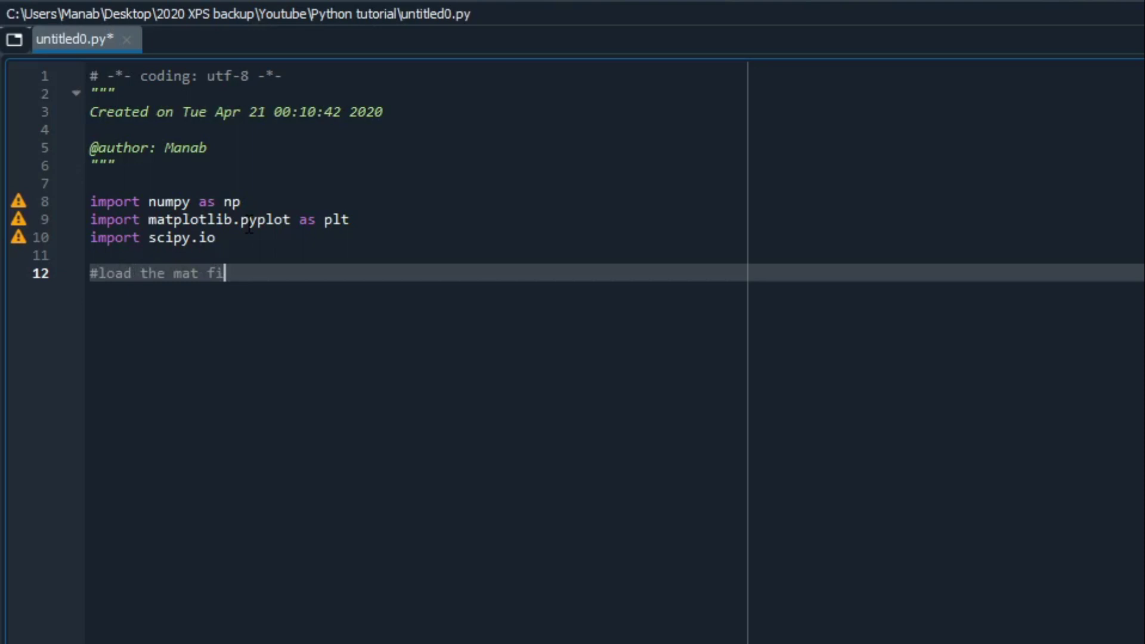
type("les")
Add the 'load the mat files' comment and mat=scipy.io.loadmat('test_matlab.mat'), then run it.
key("Return")
key("Return")
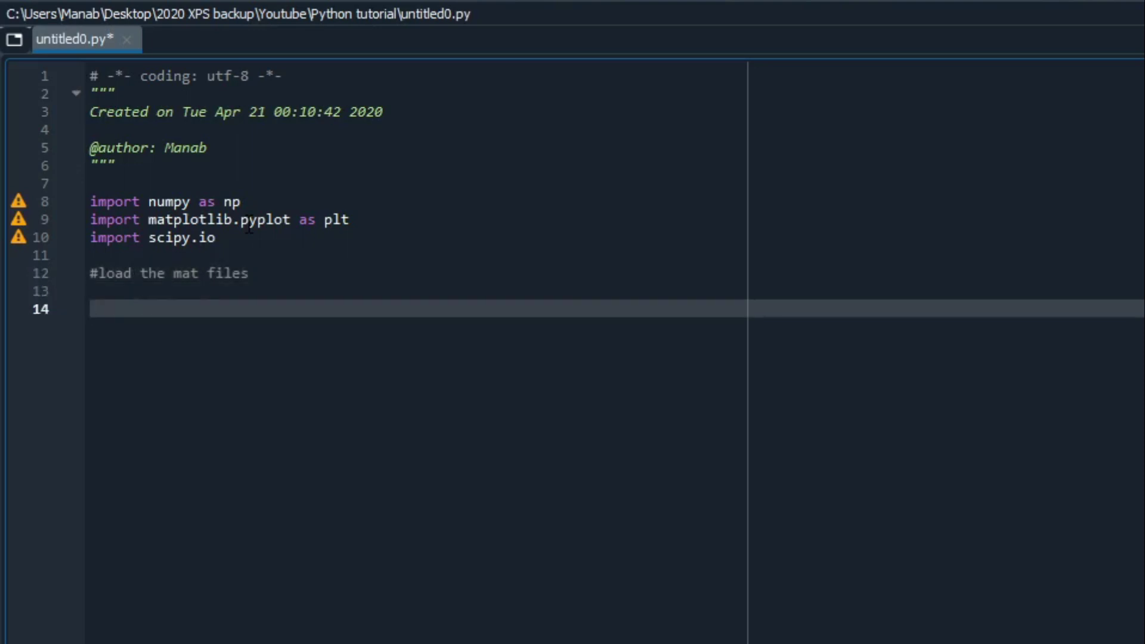
type("mat")
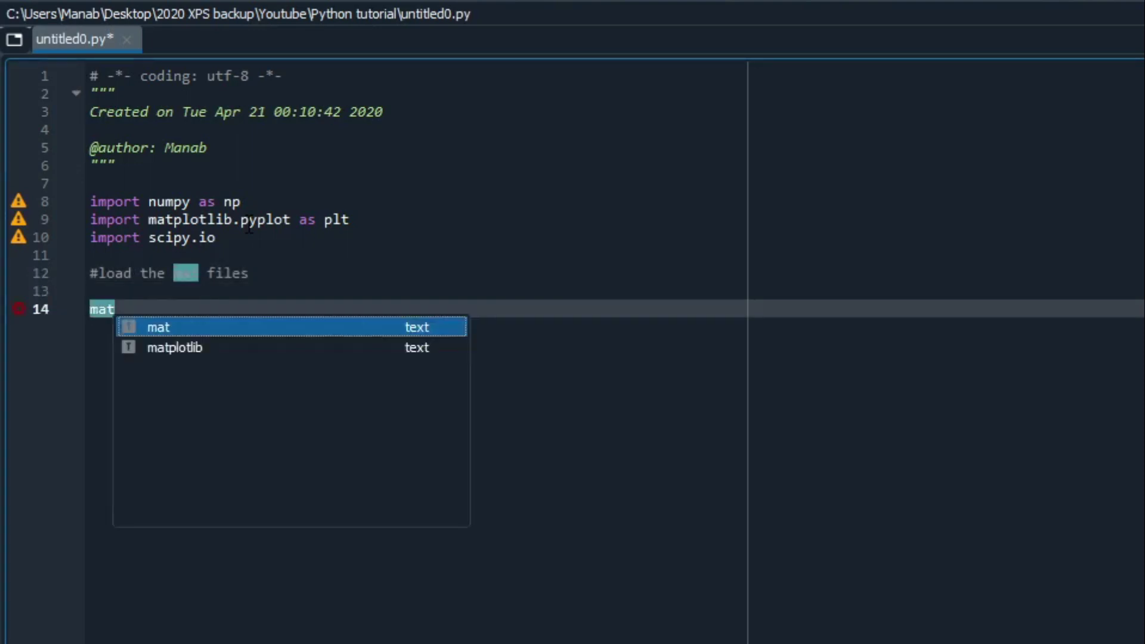
type("=sc")
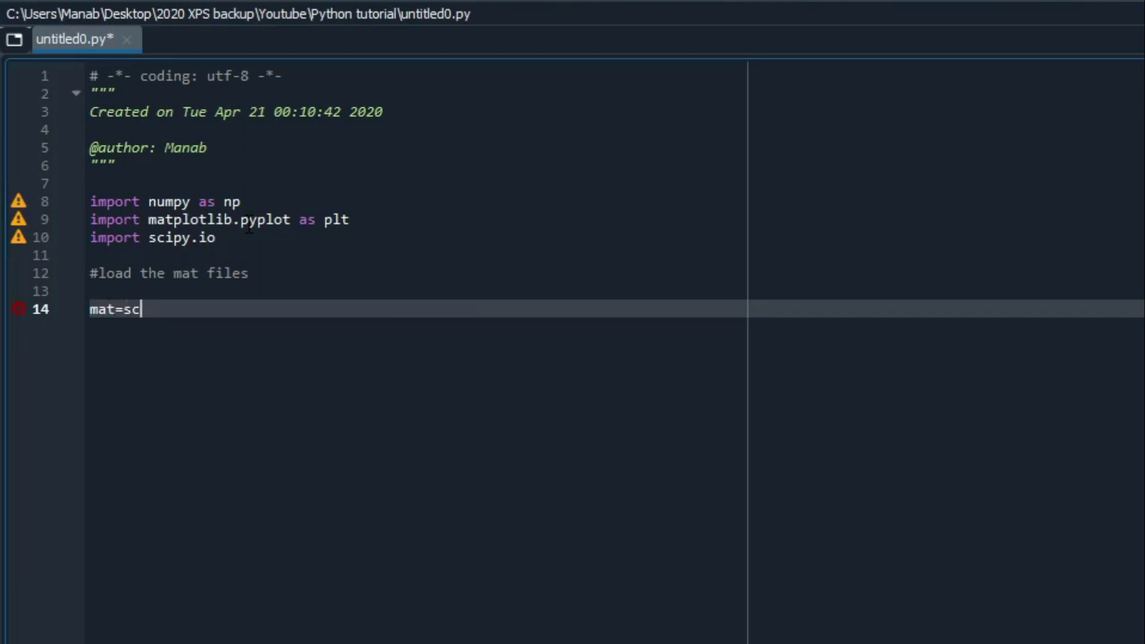
type("ipy.io")
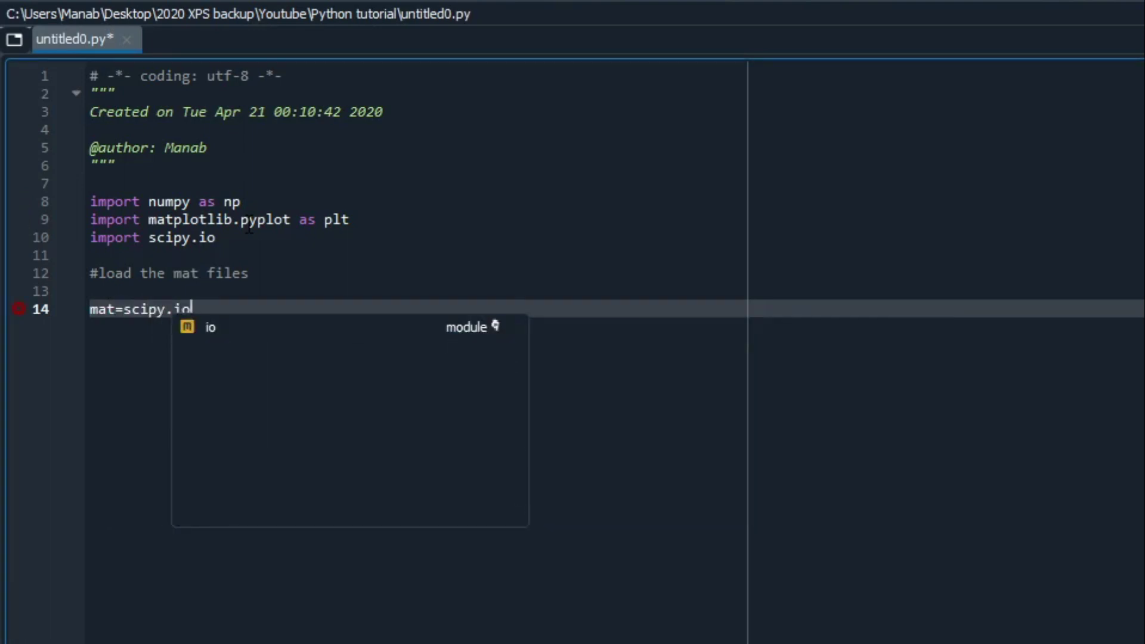
type(".loadmat")
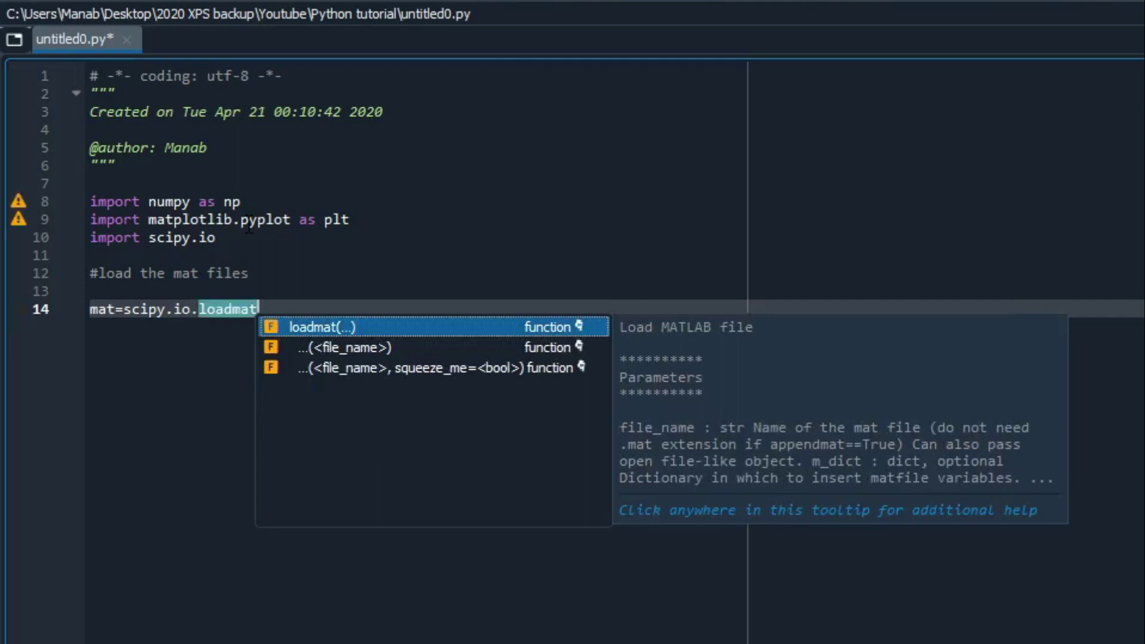
type("(")
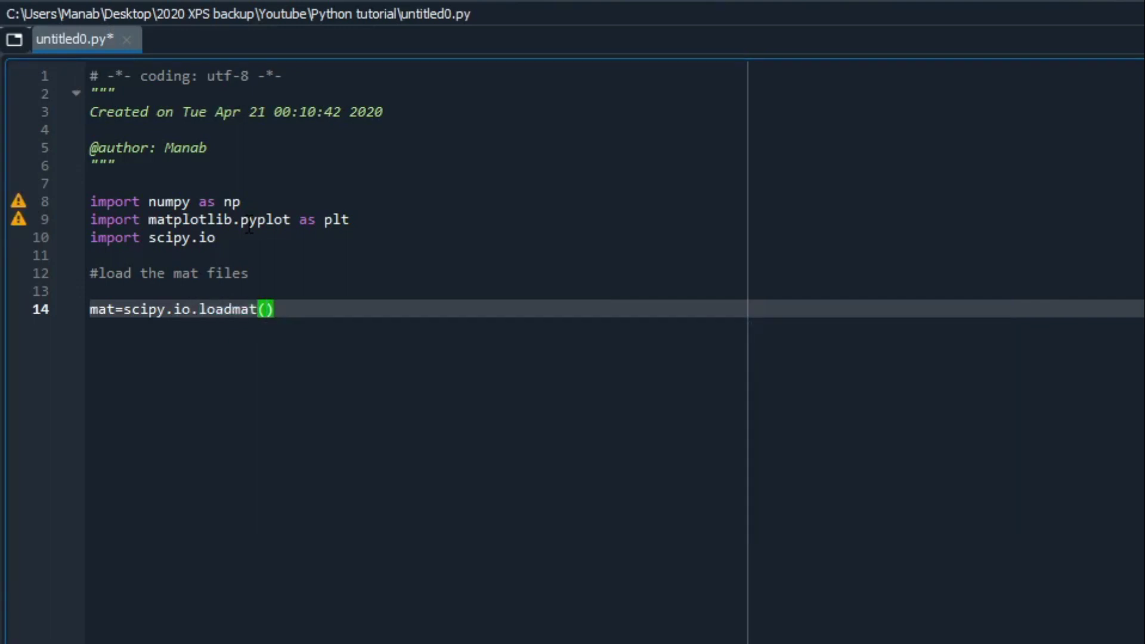
type("'te")
type("st_matlab")
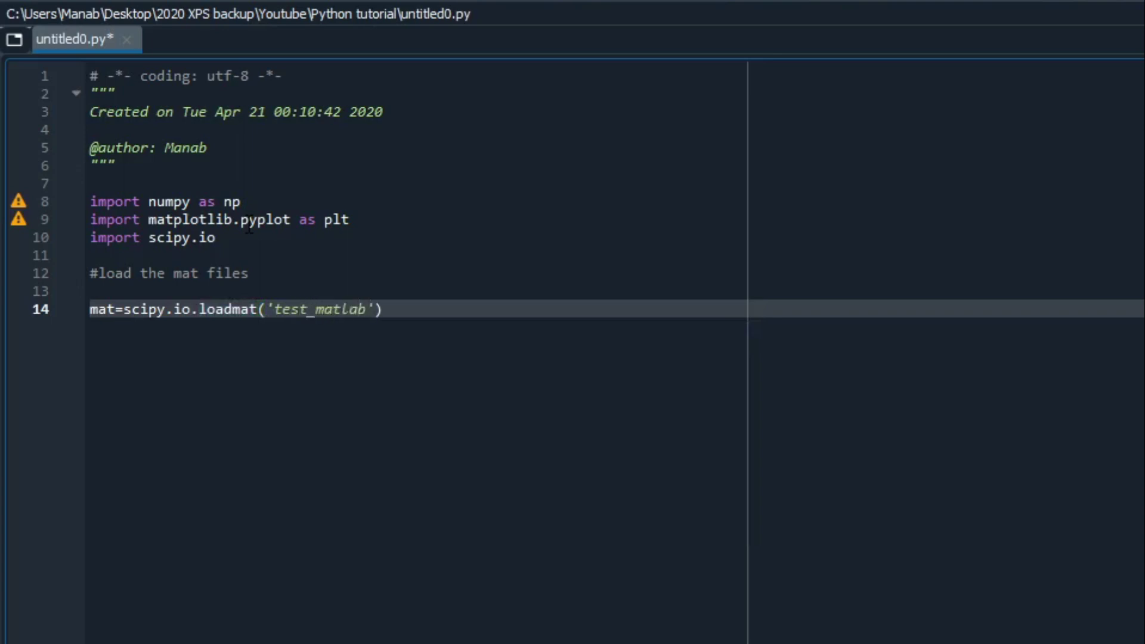
type(".mat")
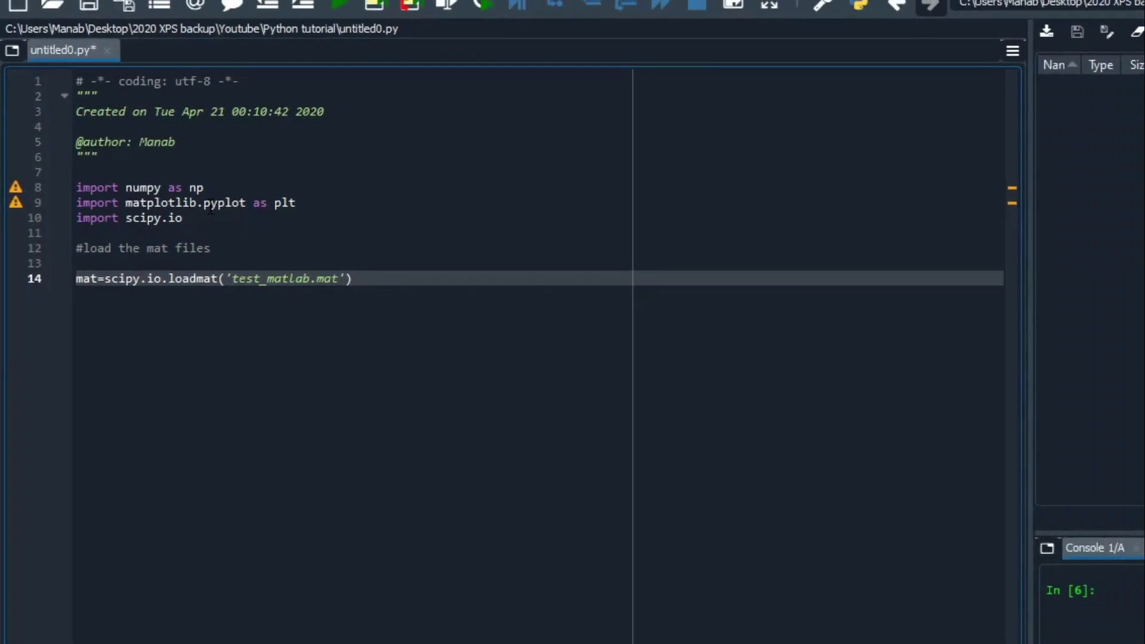
left_click(284, 18)
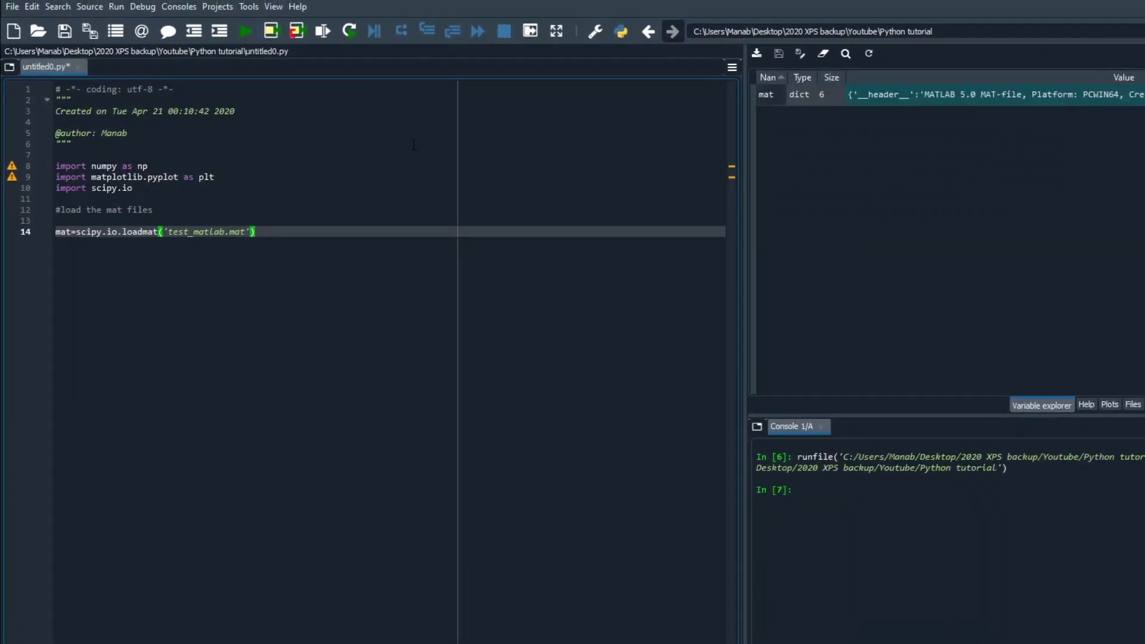
double_click(721, 96)
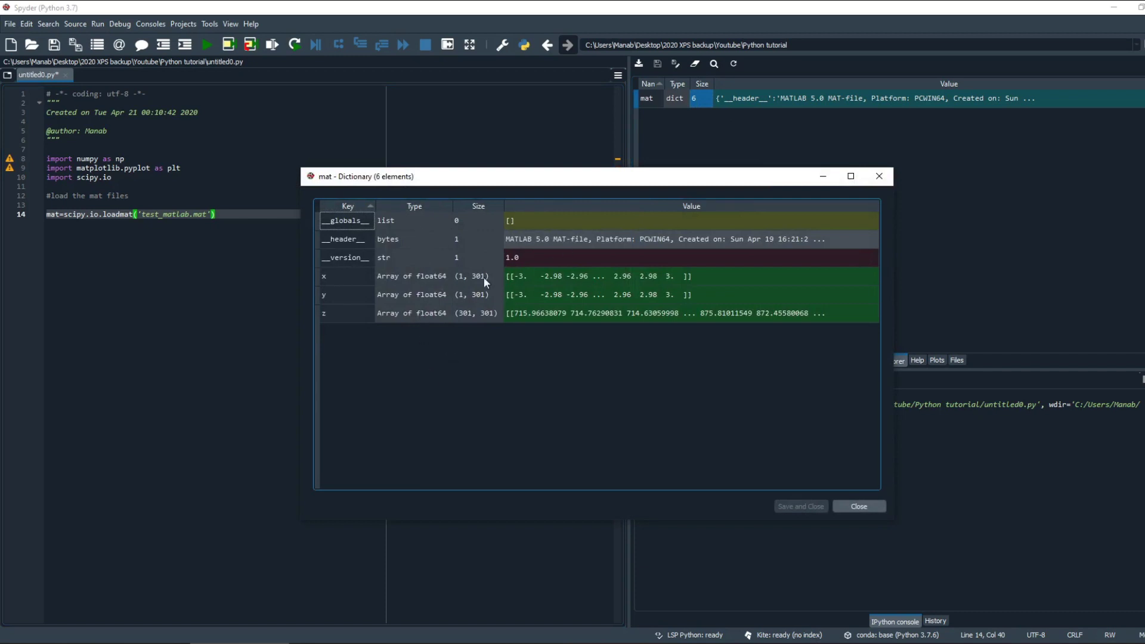
double_click(402, 273)
left_click(879, 175)
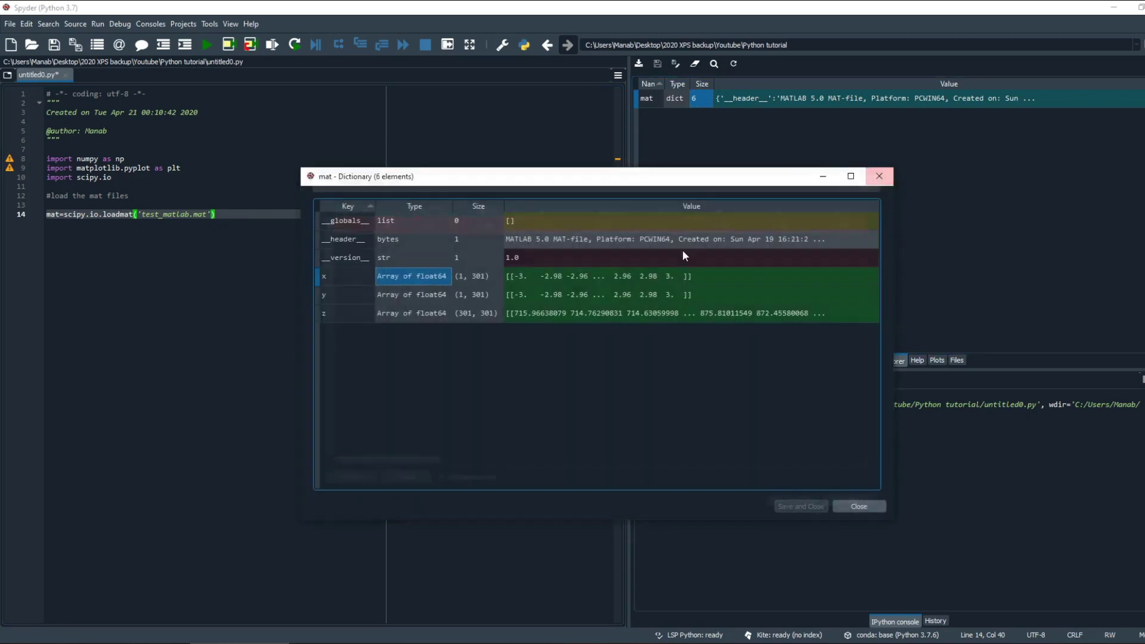
double_click(389, 296)
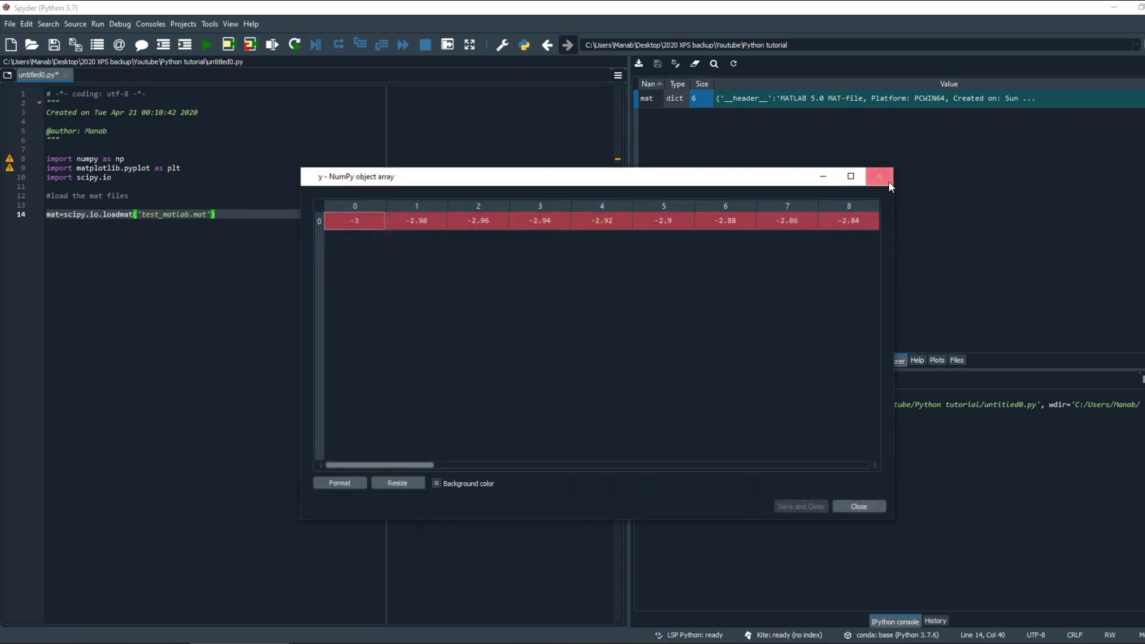
left_click(888, 182)
double_click(409, 314)
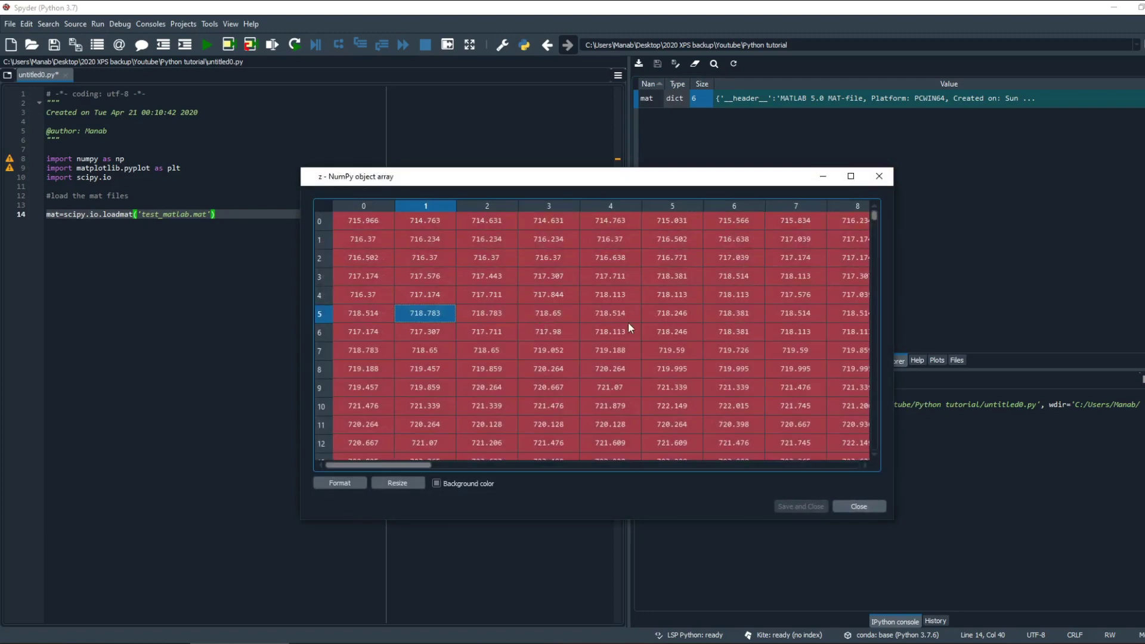
left_click(879, 175)
left_click(876, 178)
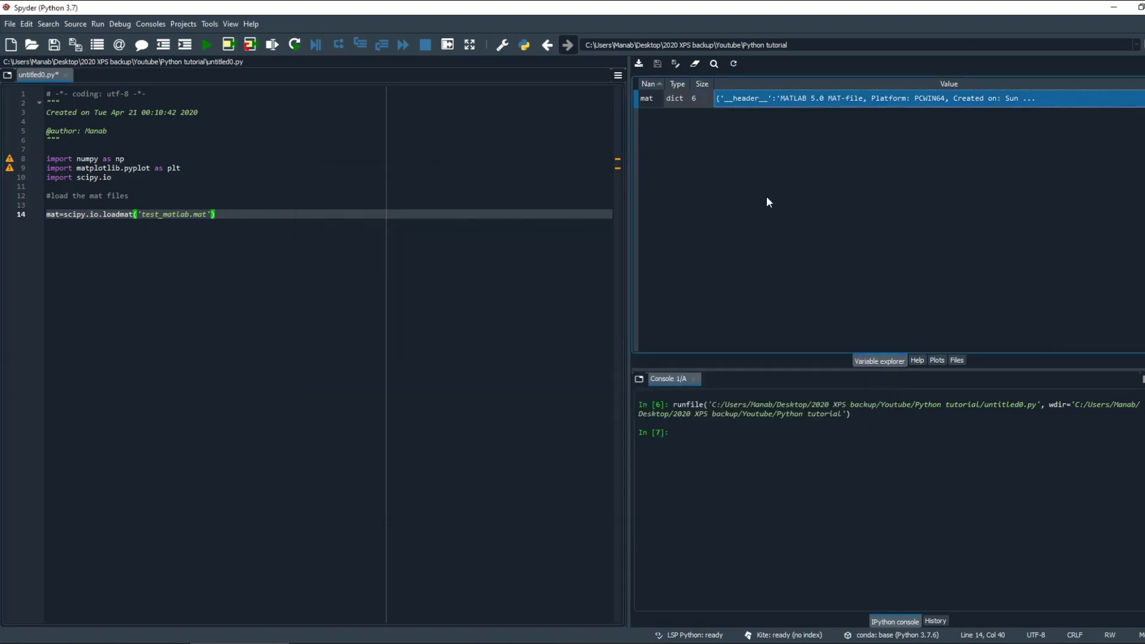
double_click(751, 98)
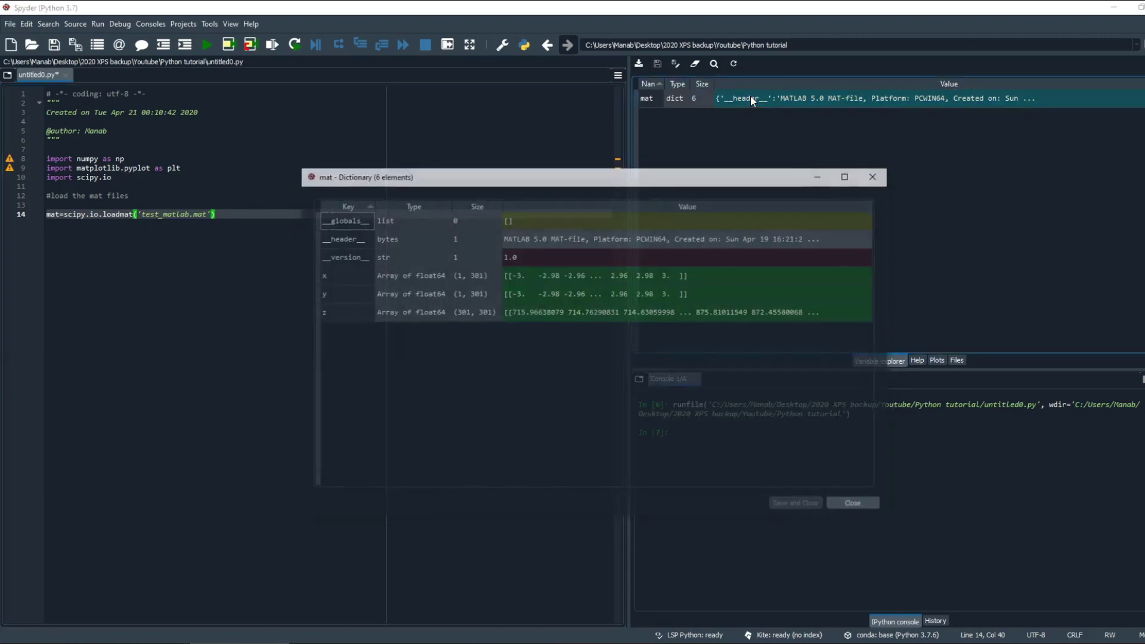
Write xdata=mat['x'], ydata=mat['y'] and zdata=mat['z'] on separate lines below loadmat.
left_click(879, 176)
key("Return")
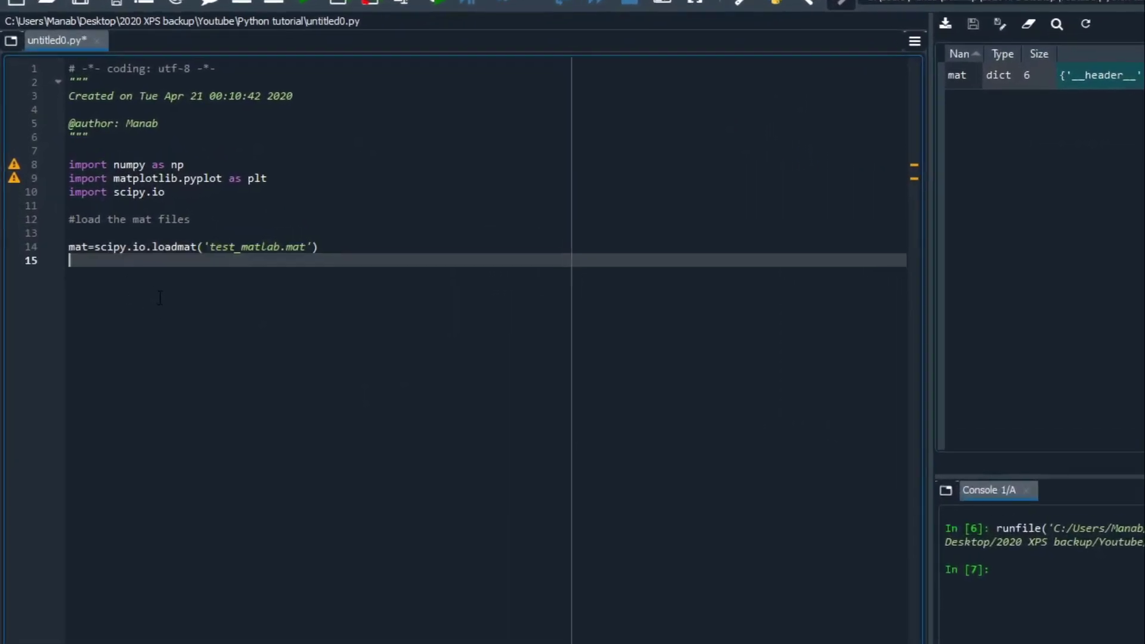
type("xdata")
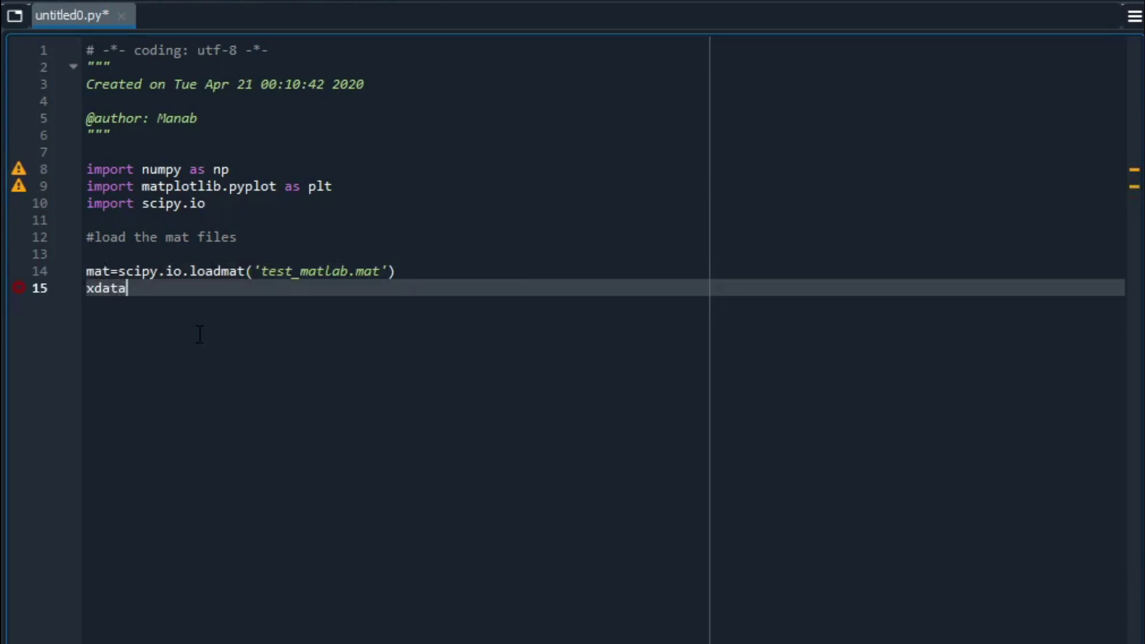
type("=mat")
type("[")
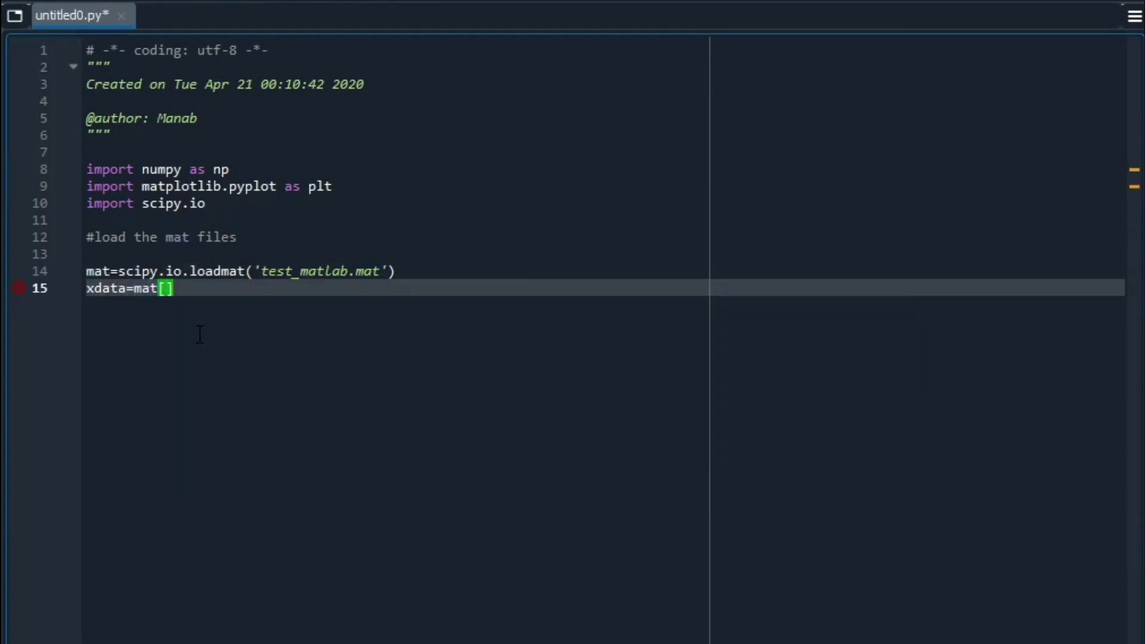
type("'x")
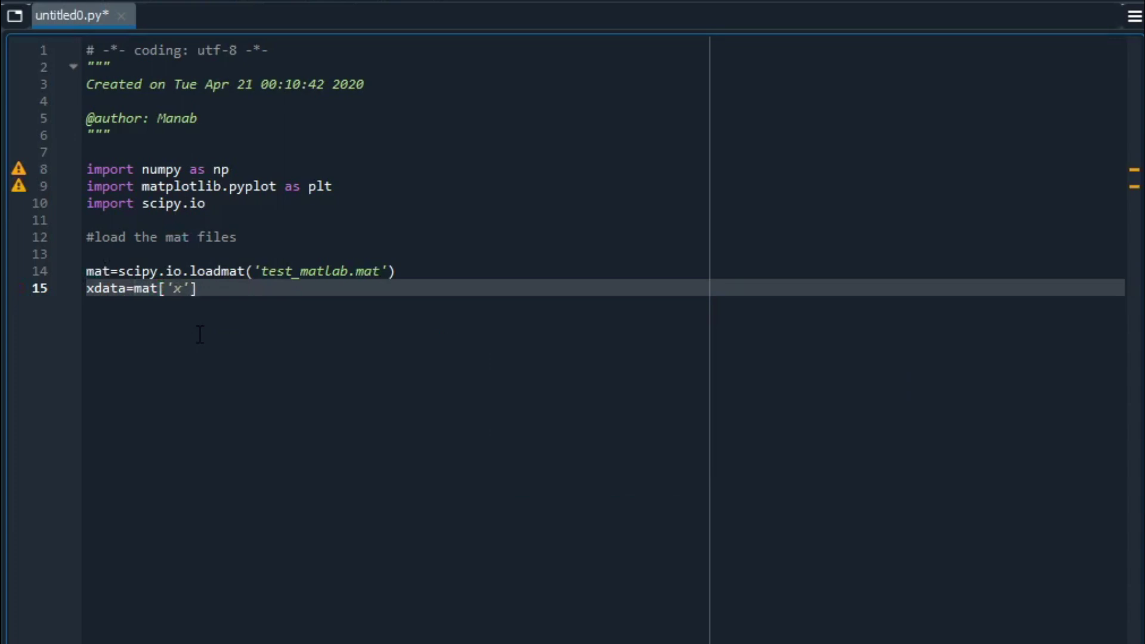
key("Right")
key("Right")
key("Return")
type("ydata")
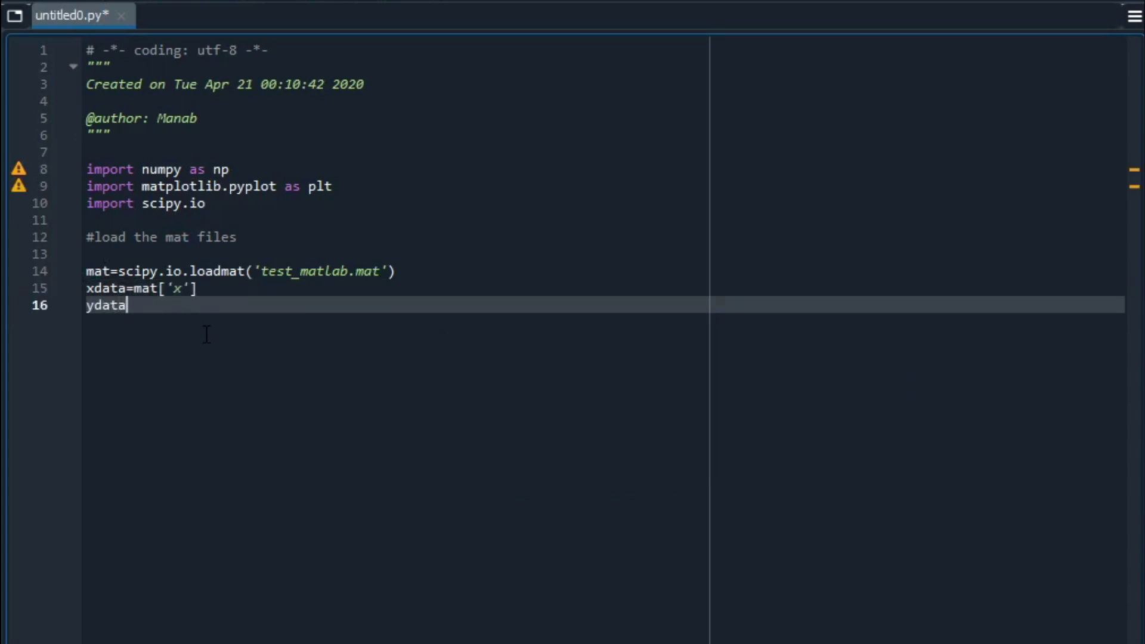
type("=mat[")
type("'y")
key("End")
key("Return")
type("z")
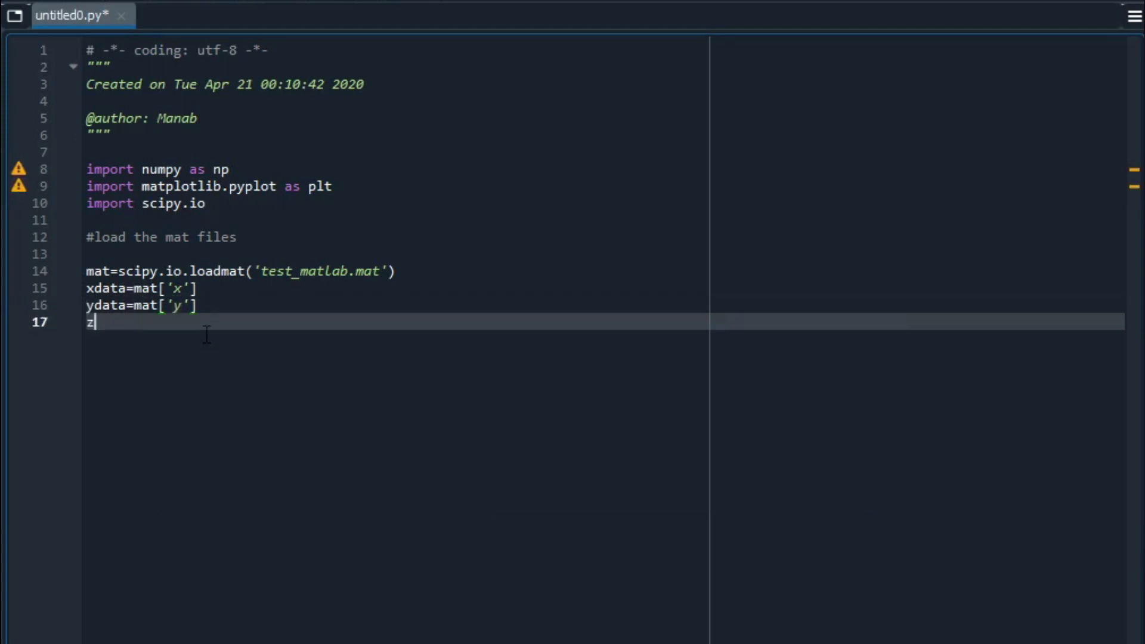
type("data=mat")
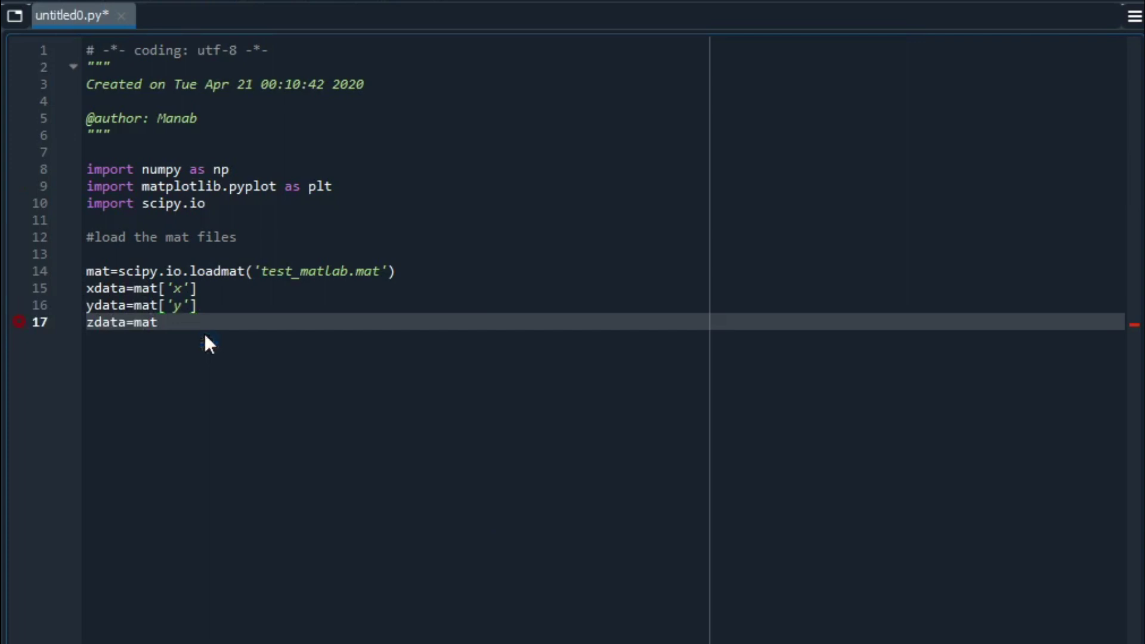
type("['")
type("z")
key("End")
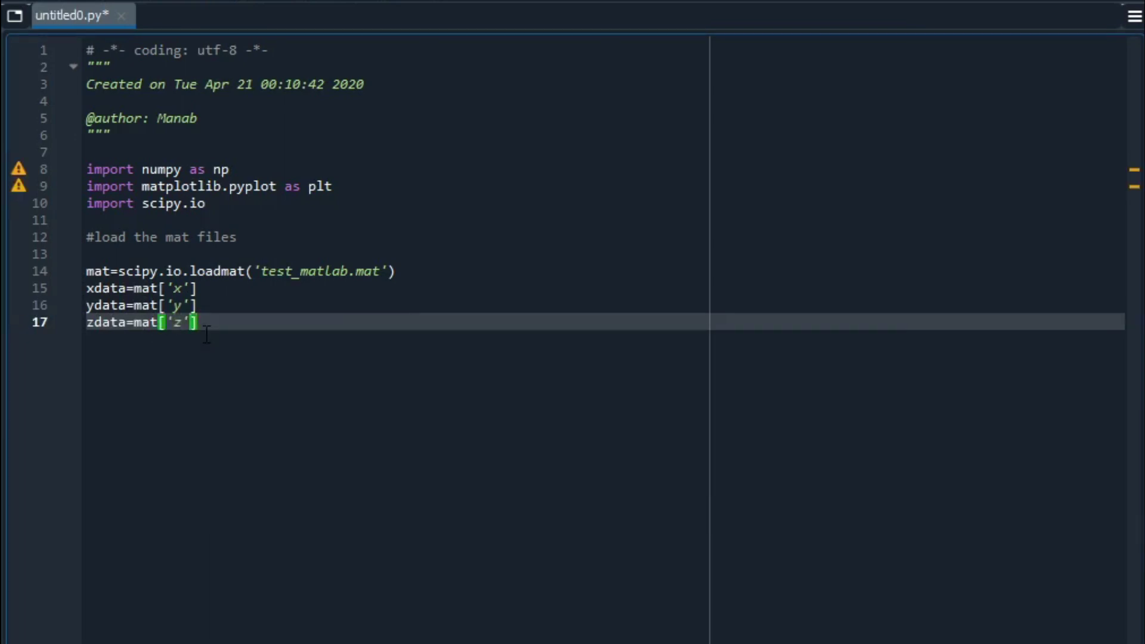
key("Return")
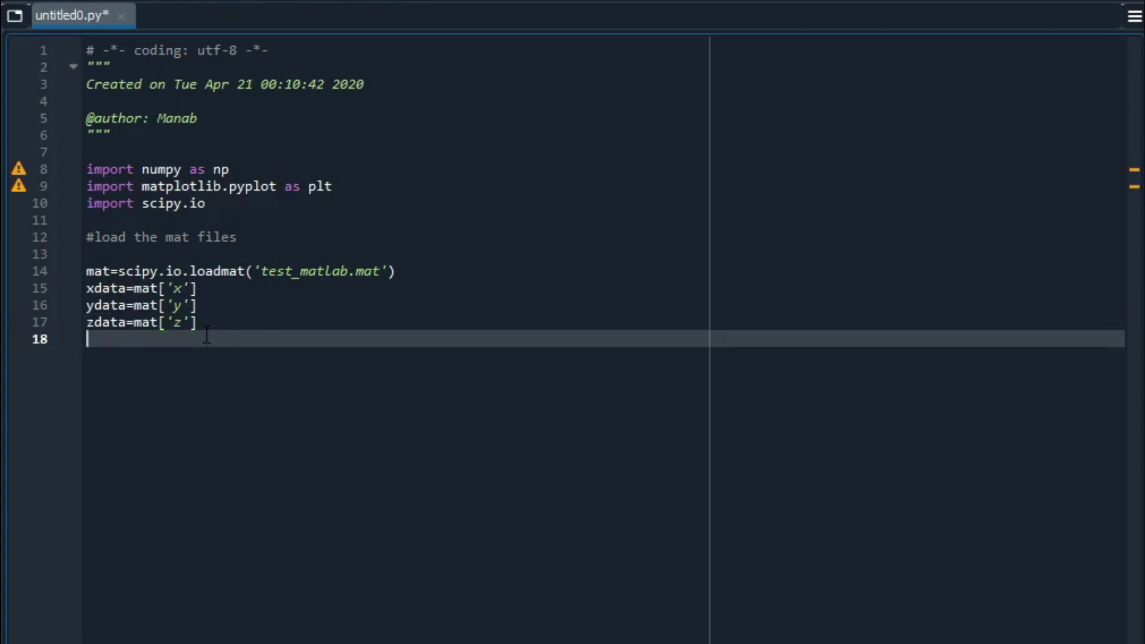
key("BackSpace")
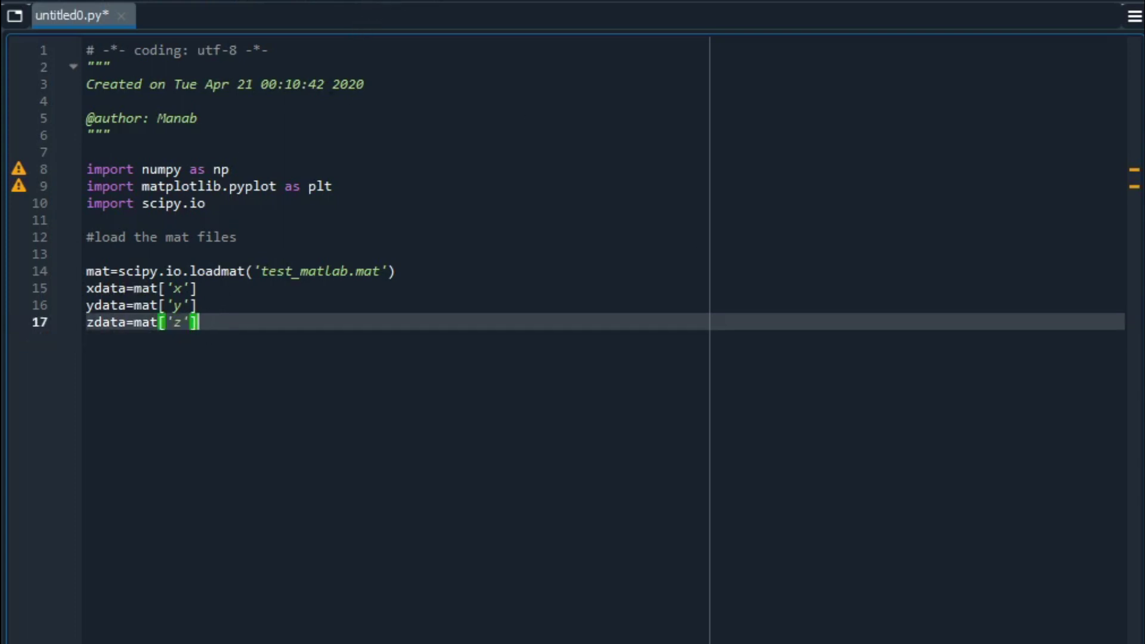
Write ydata=np.transpose(ydata) on line 19.
key("Return")
key("Return")
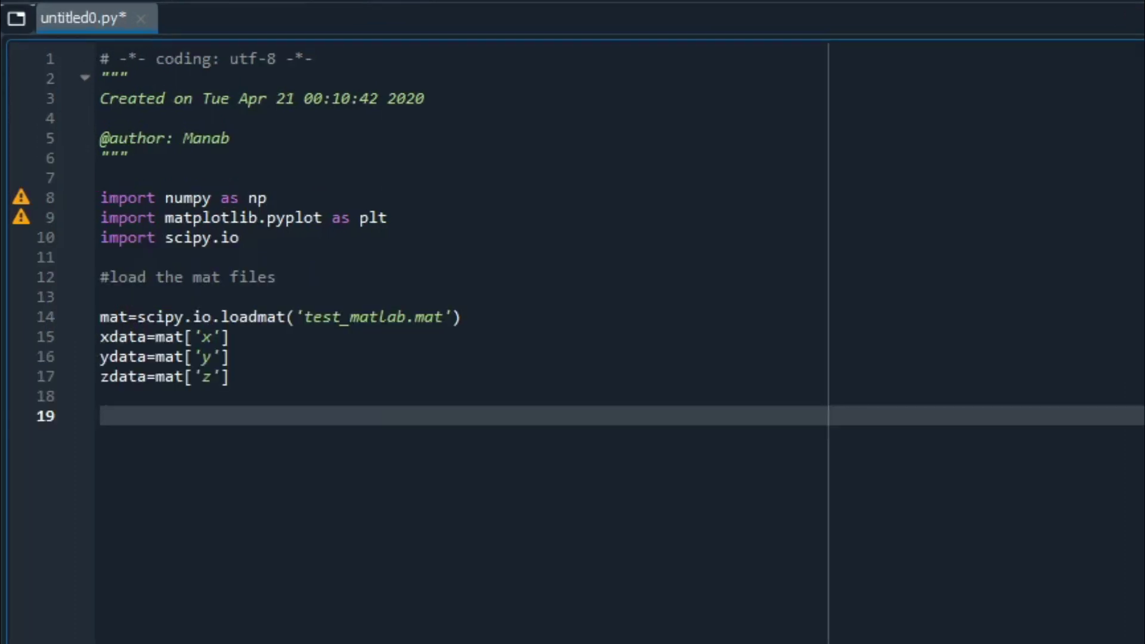
type("ydat")
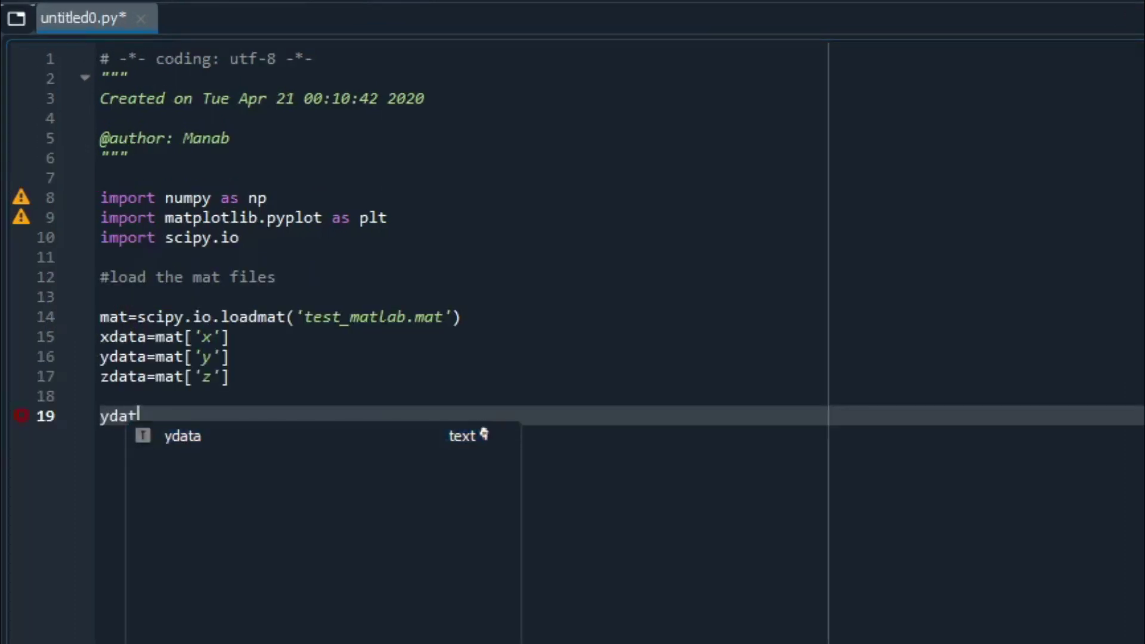
type("a")
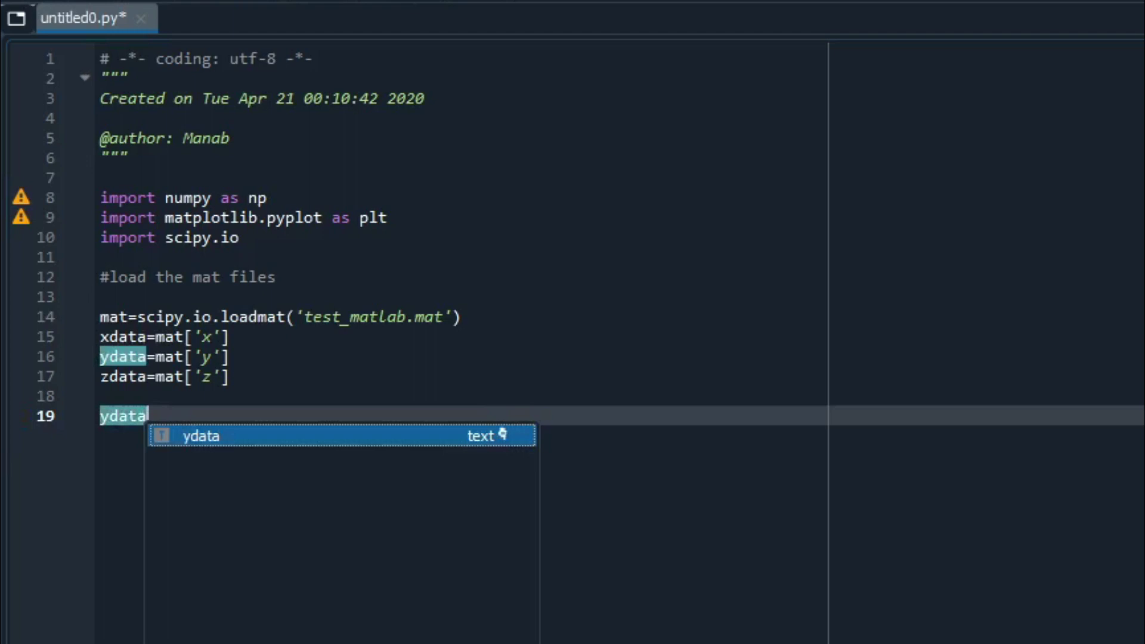
type("=np")
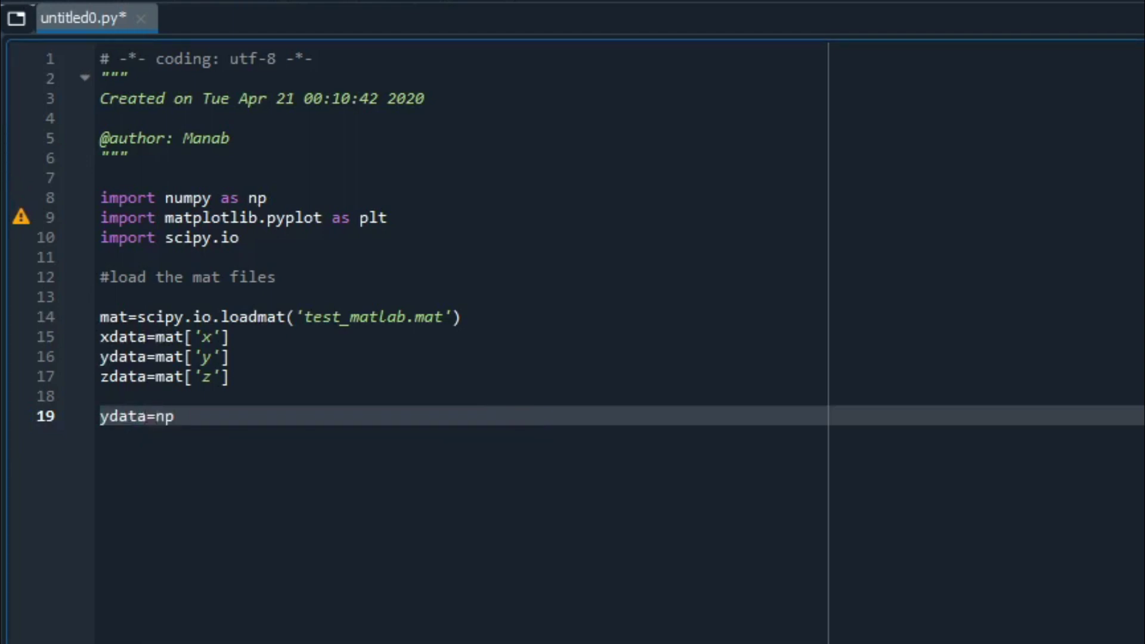
type(".transpose")
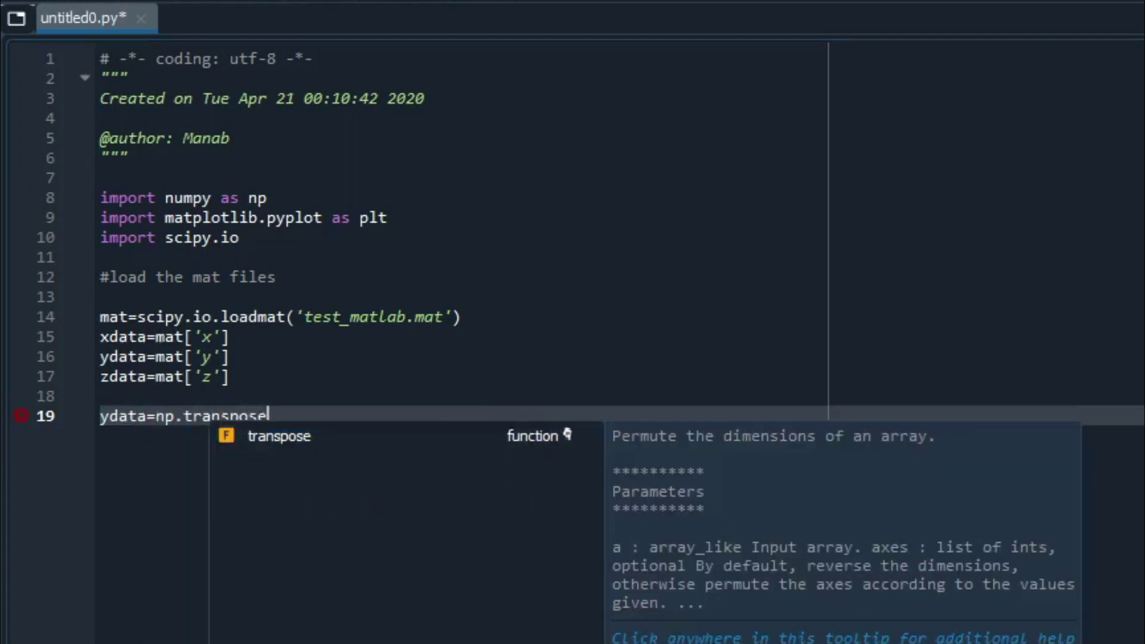
type("(")
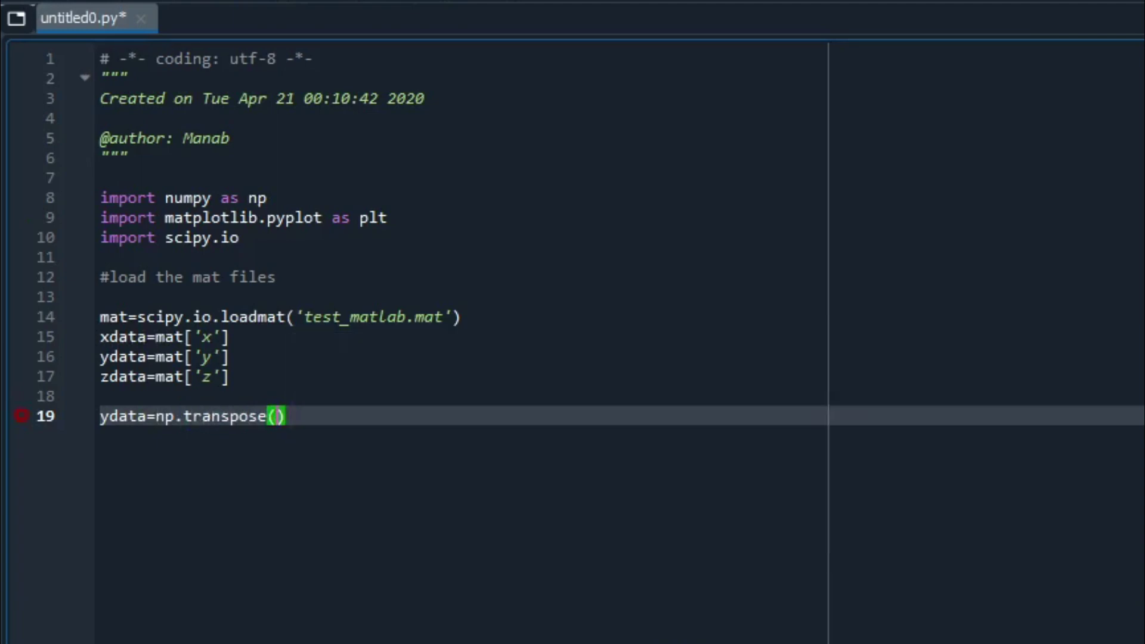
type("ydata")
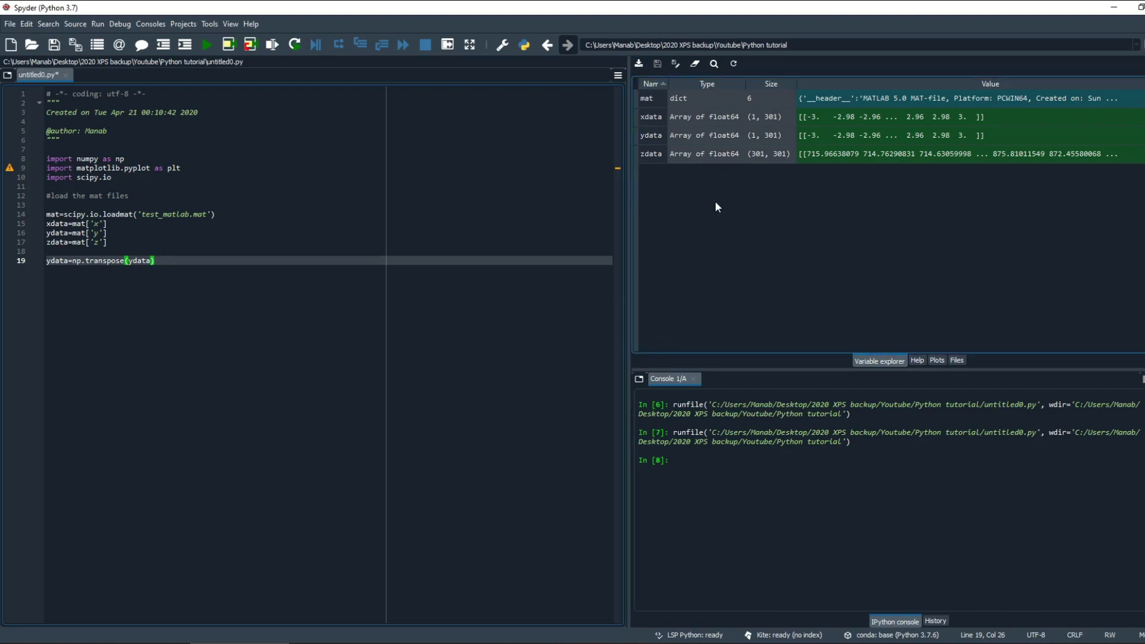
Return focus to the editor and add a blank line after ydata=np.transpose(ydata).
key("ctrl+shift+e")
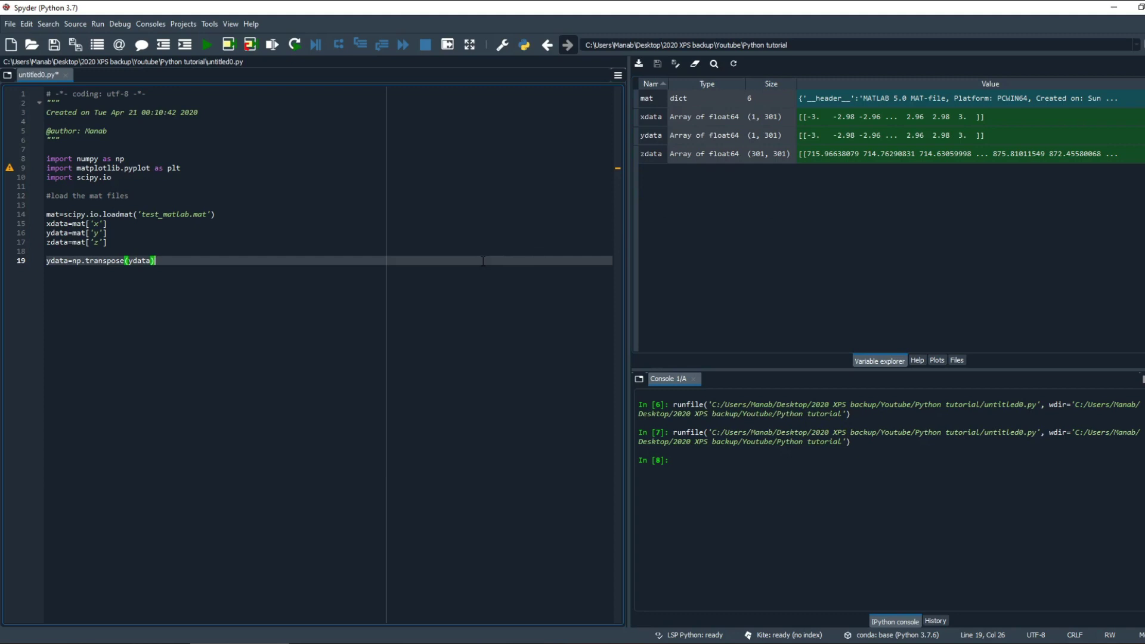
key("Return")
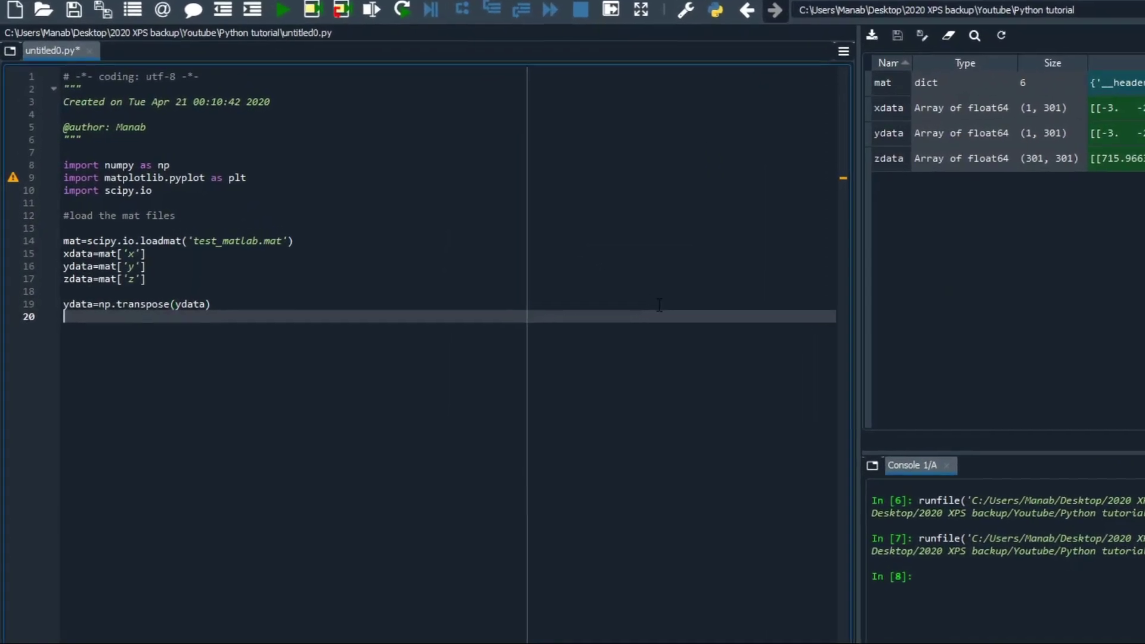
Write cp=plt.pcolor(xdata,ydata,zdata,cmap='jet',vmin=0,vmax=5000) on line 21.
key("Return")
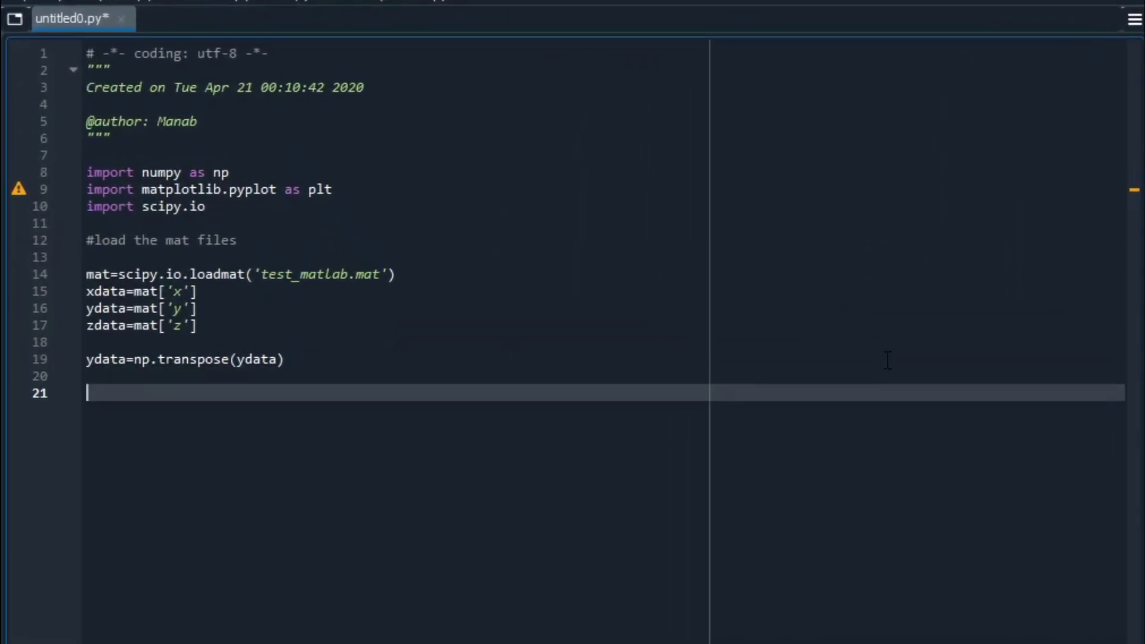
type("cp=")
type("plt.")
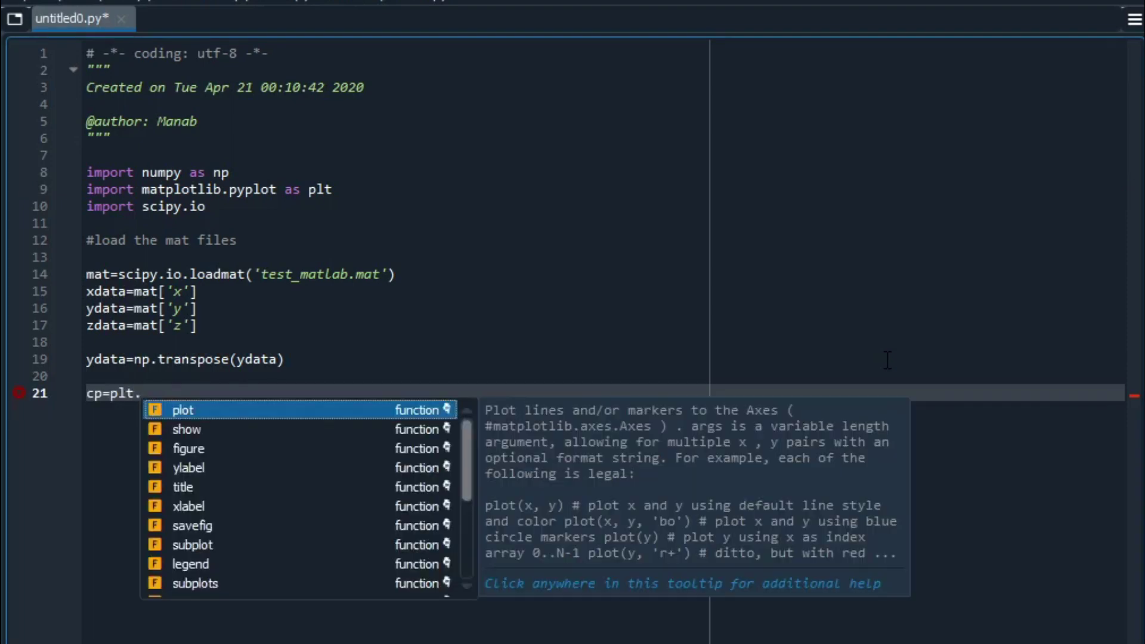
type("pcol")
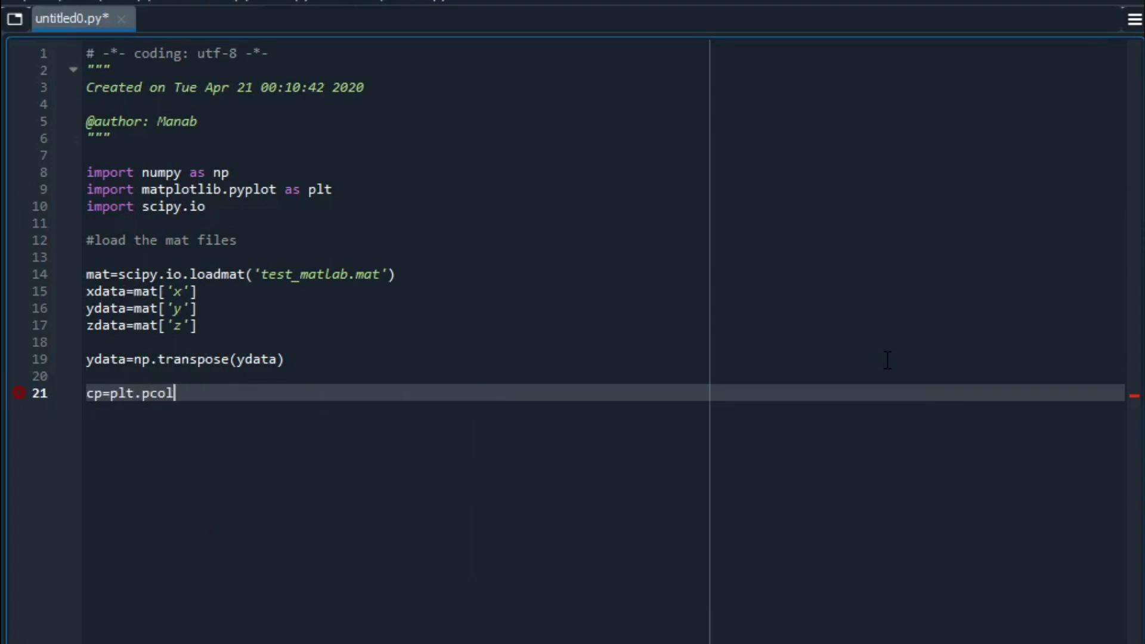
type("or(")
type("xdata,")
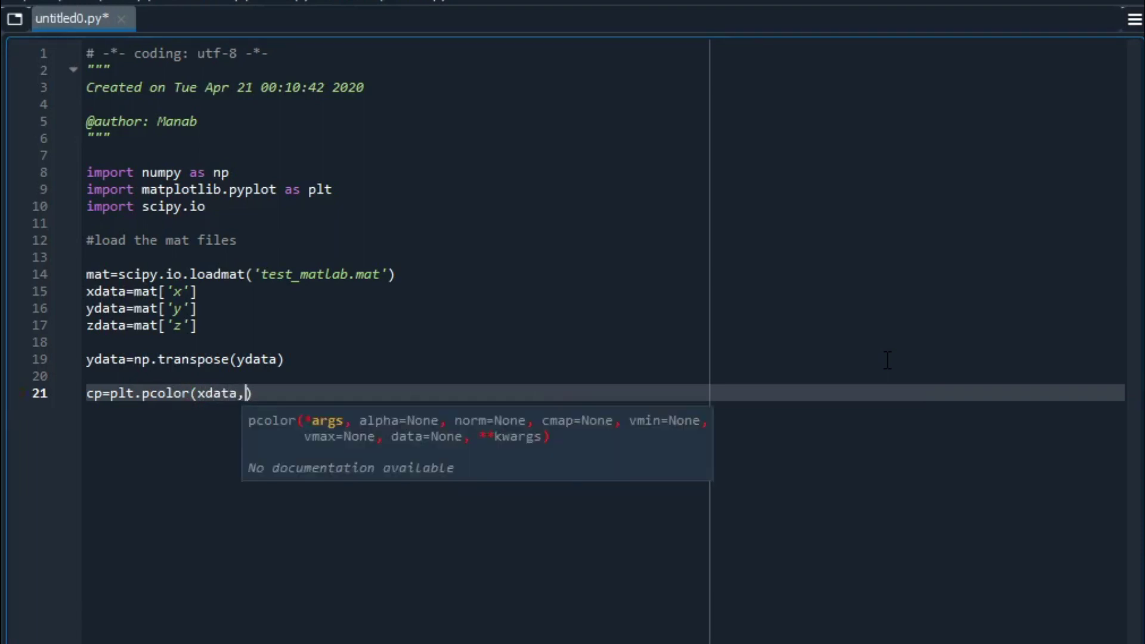
type("ydata")
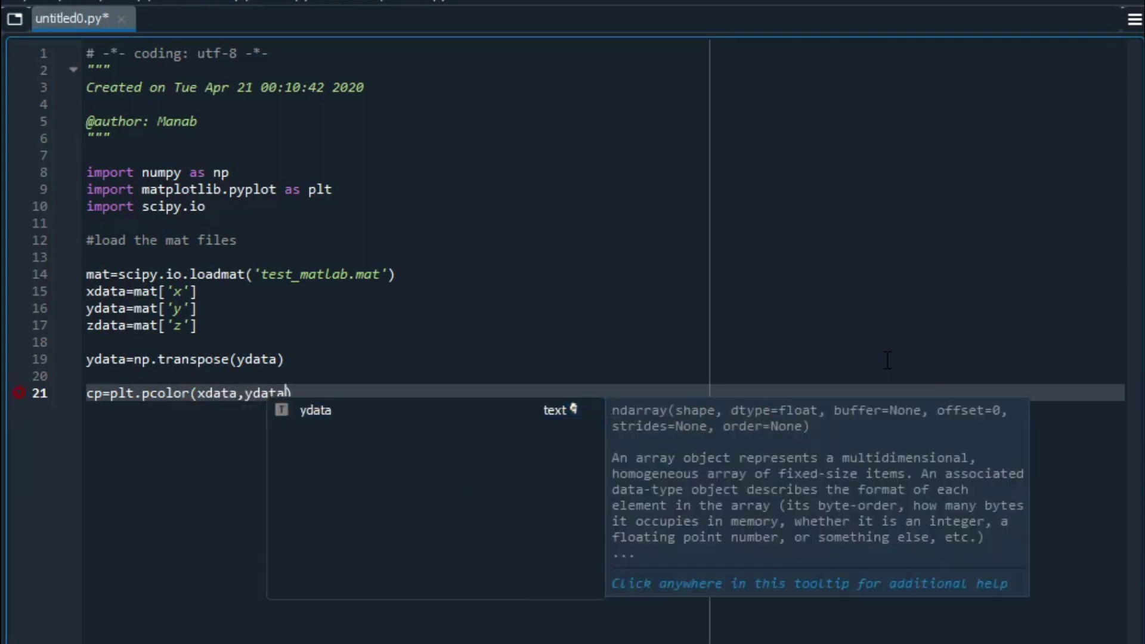
type(",zda")
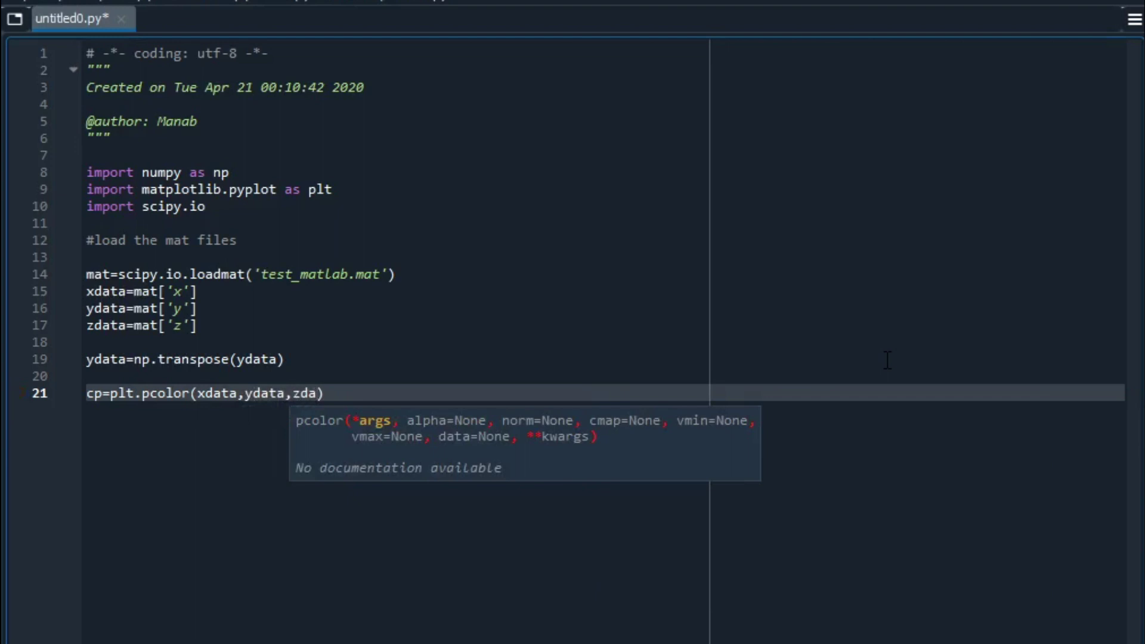
type("ta,c")
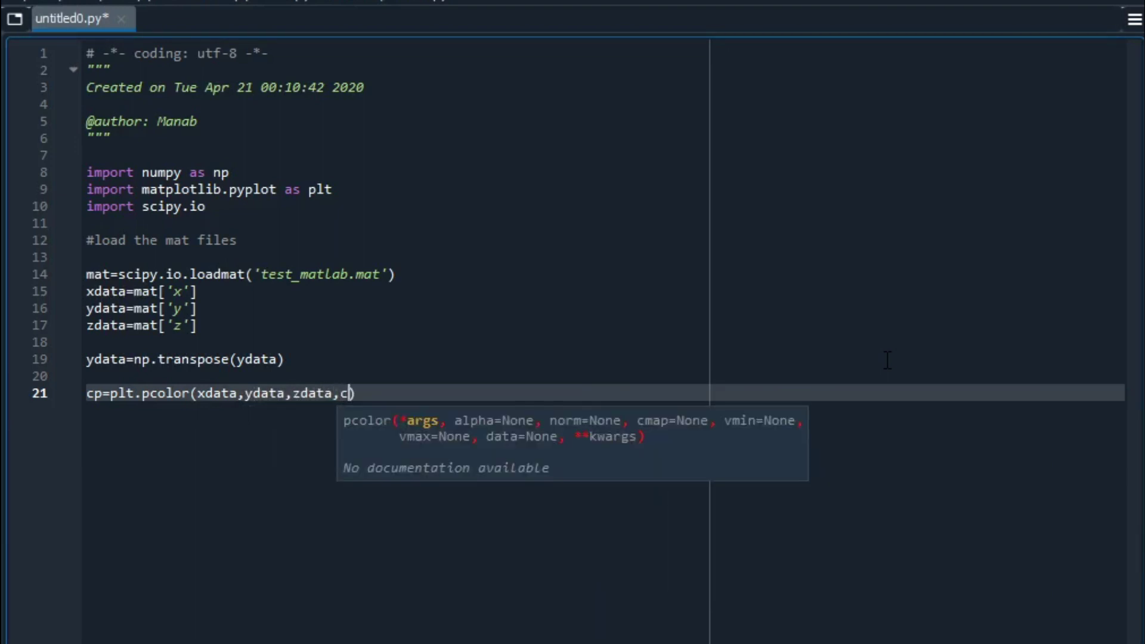
type("map='")
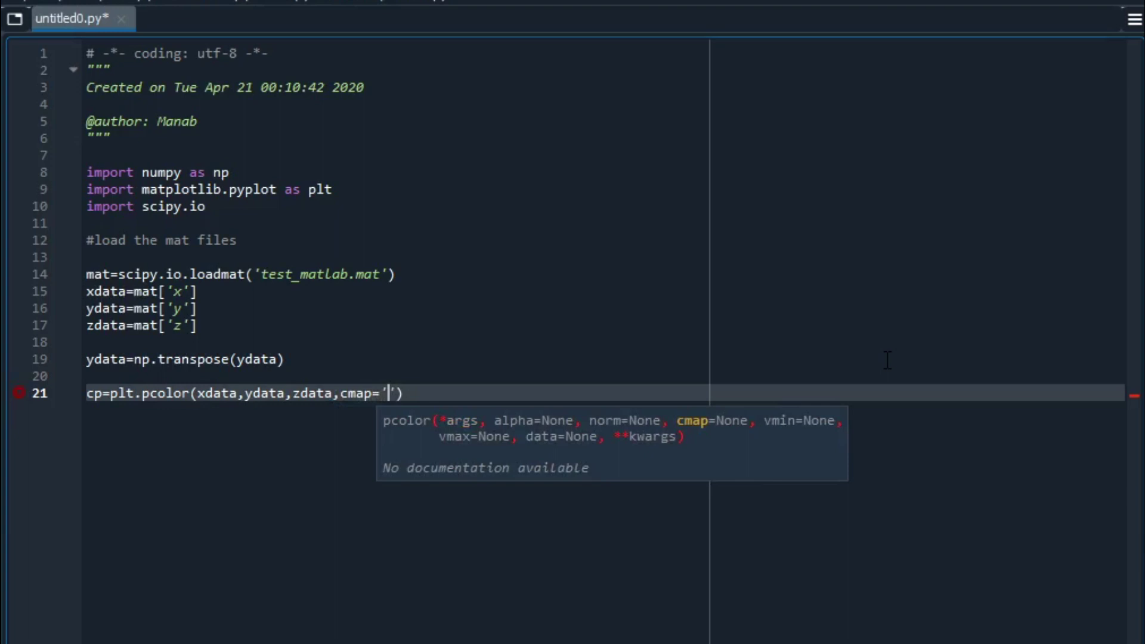
type("jet',")
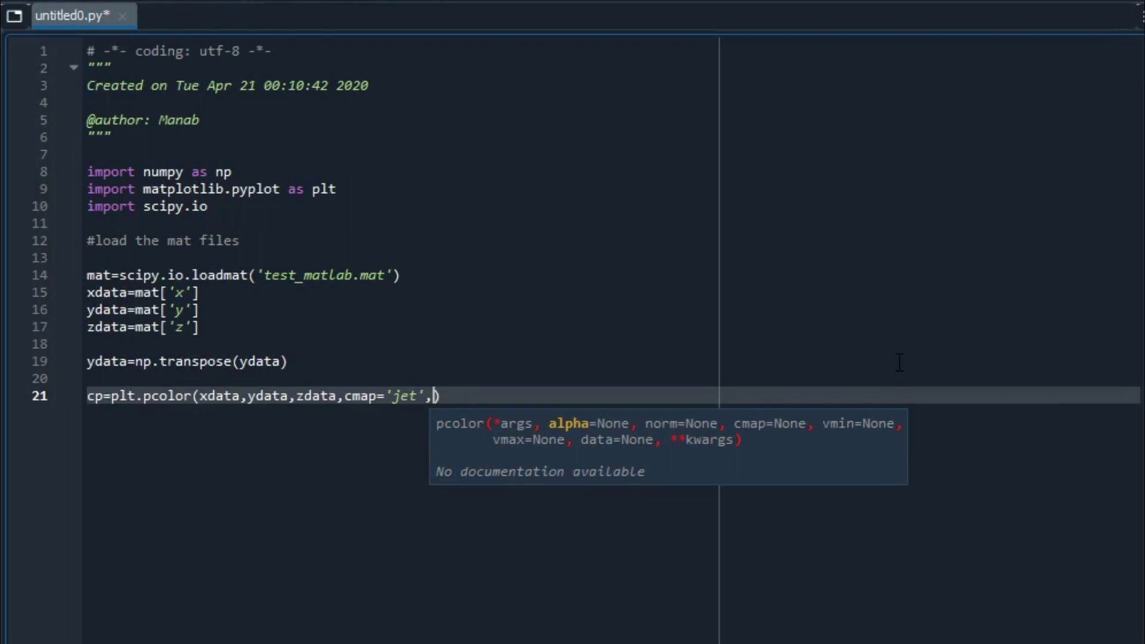
type("vi")
type("m")
key("BackSpace")
key("BackSpace")
type("min=0")
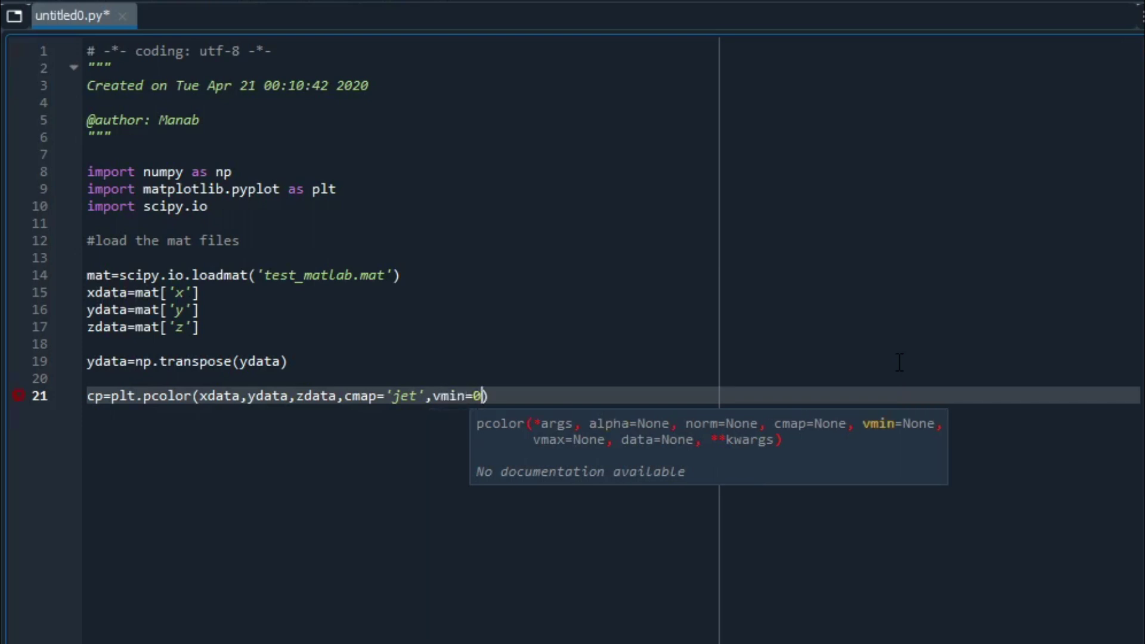
type(",")
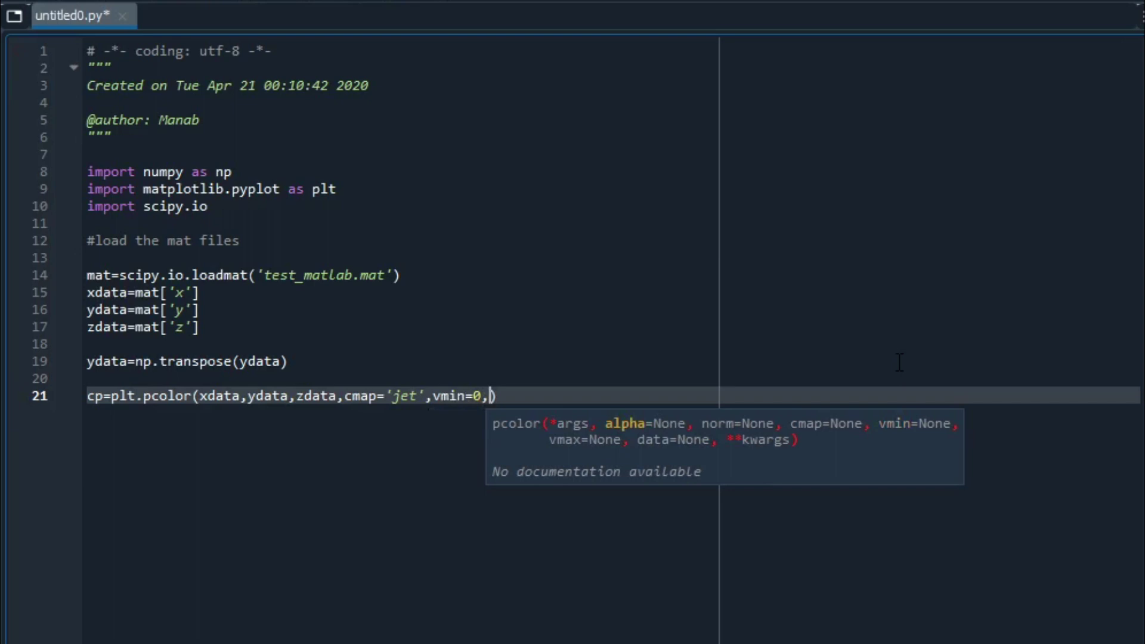
type("v")
type("ax")
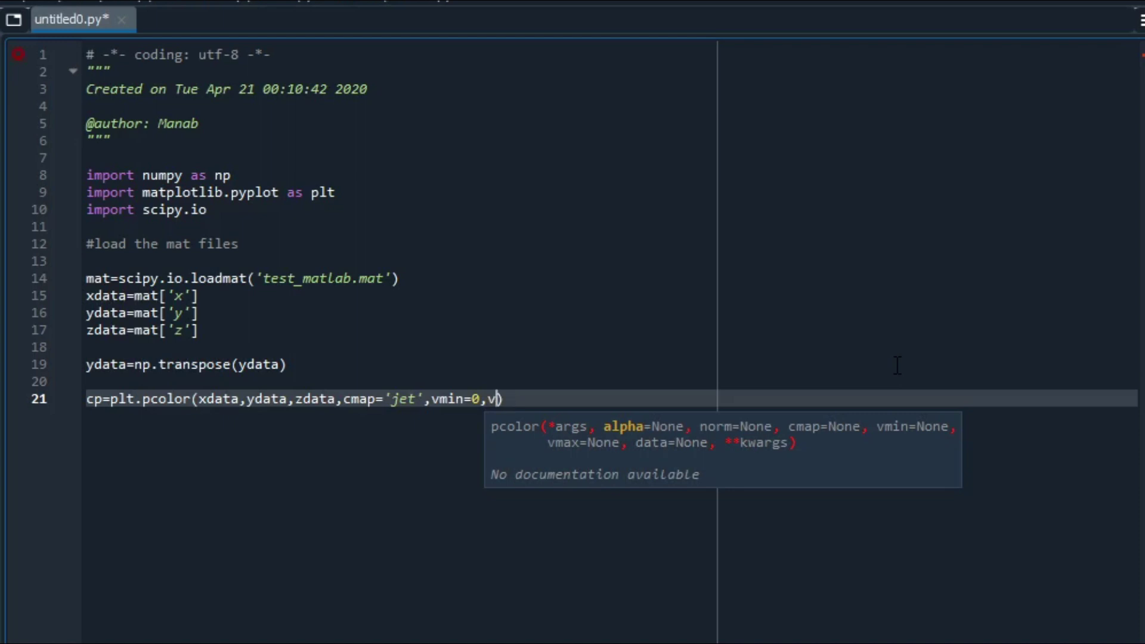
type("max=5000")
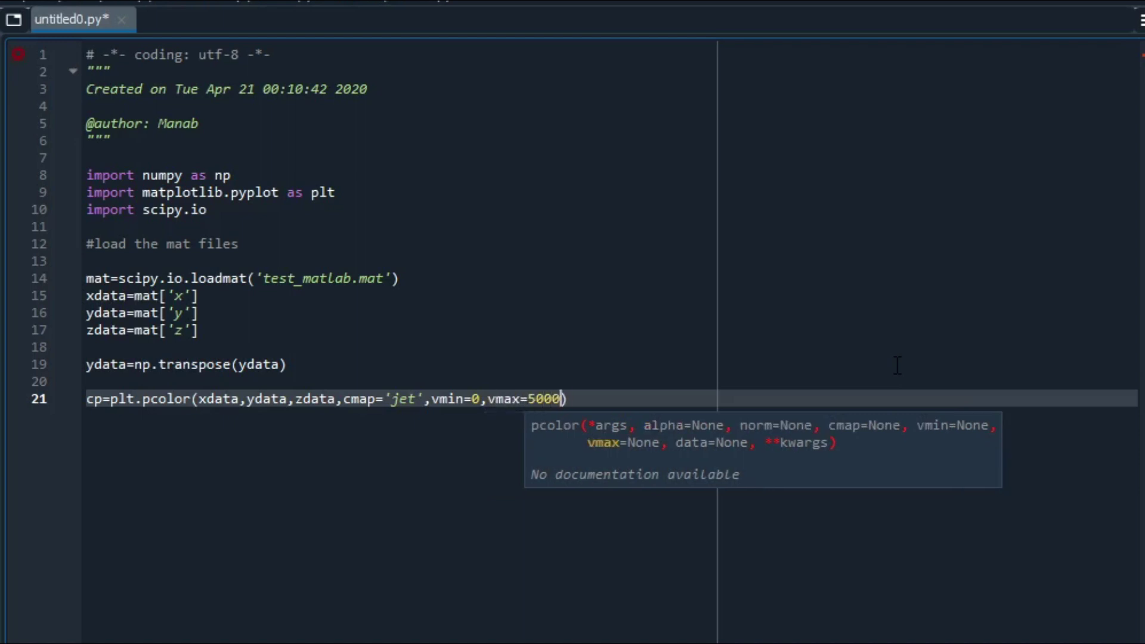
key("Return")
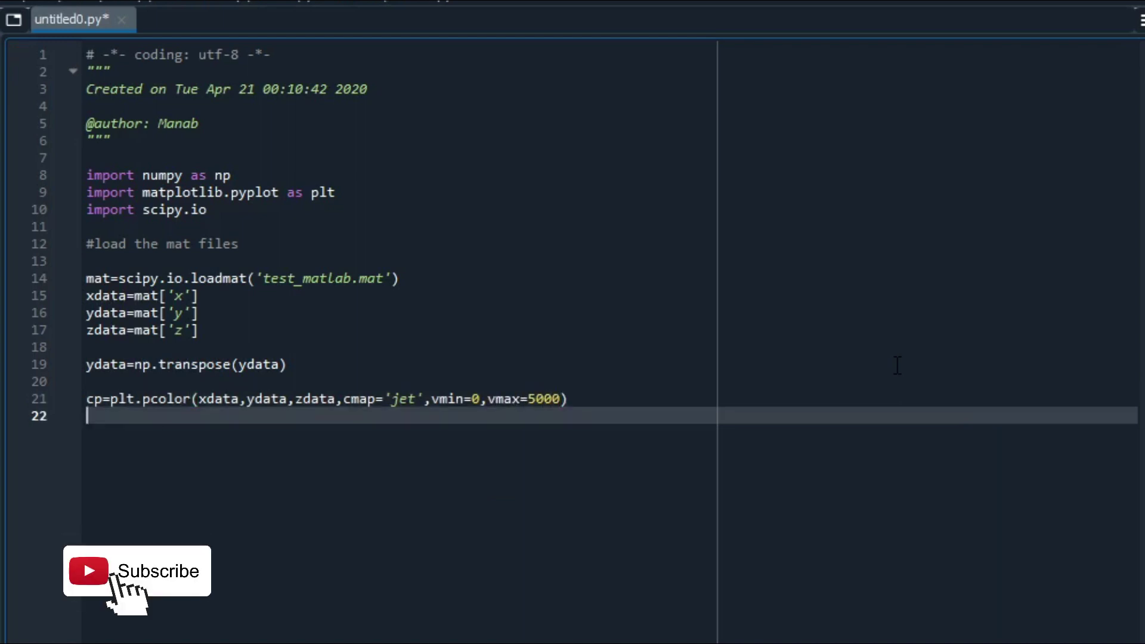
type("plt.")
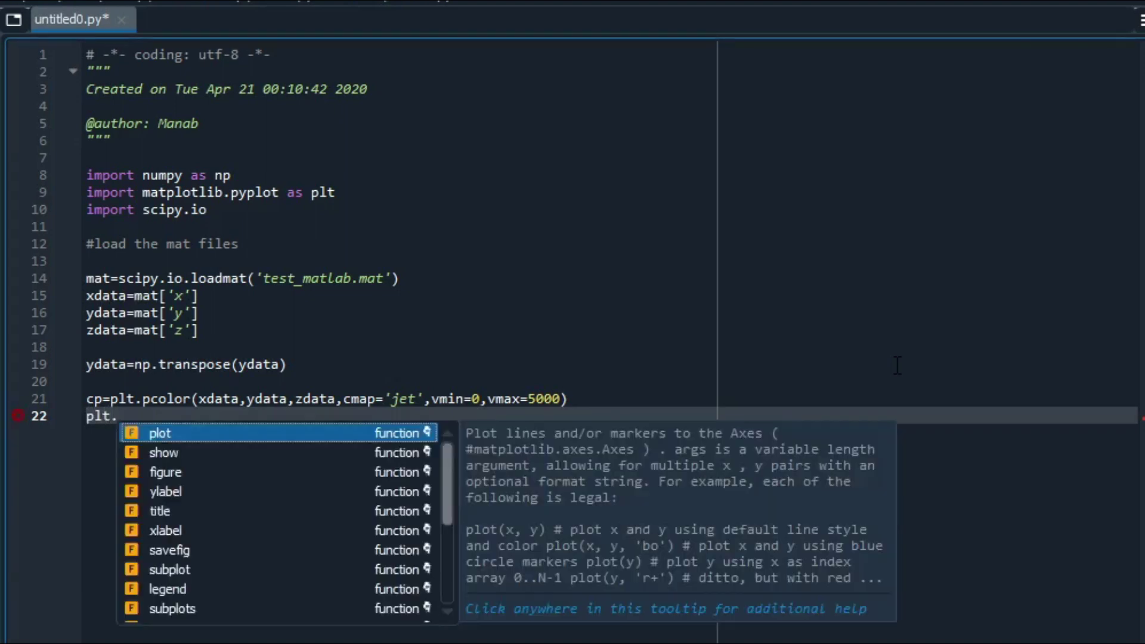
type("color")
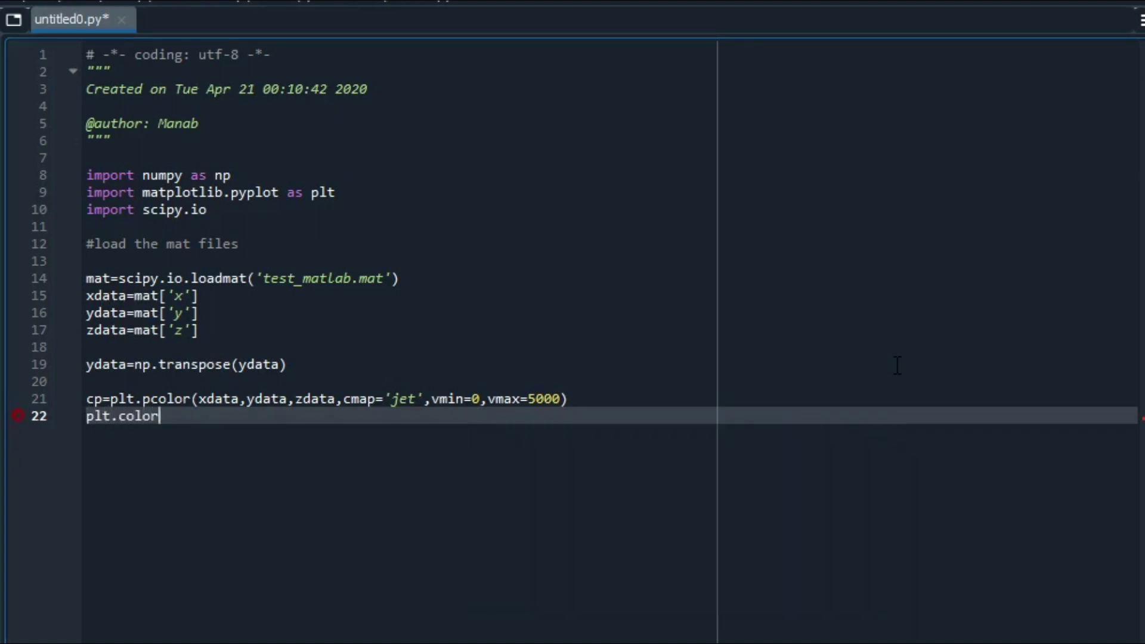
type("bar(")
type("cp)")
Write plt.colorbar(cp) on line 22 and start line 23.
key("Return")
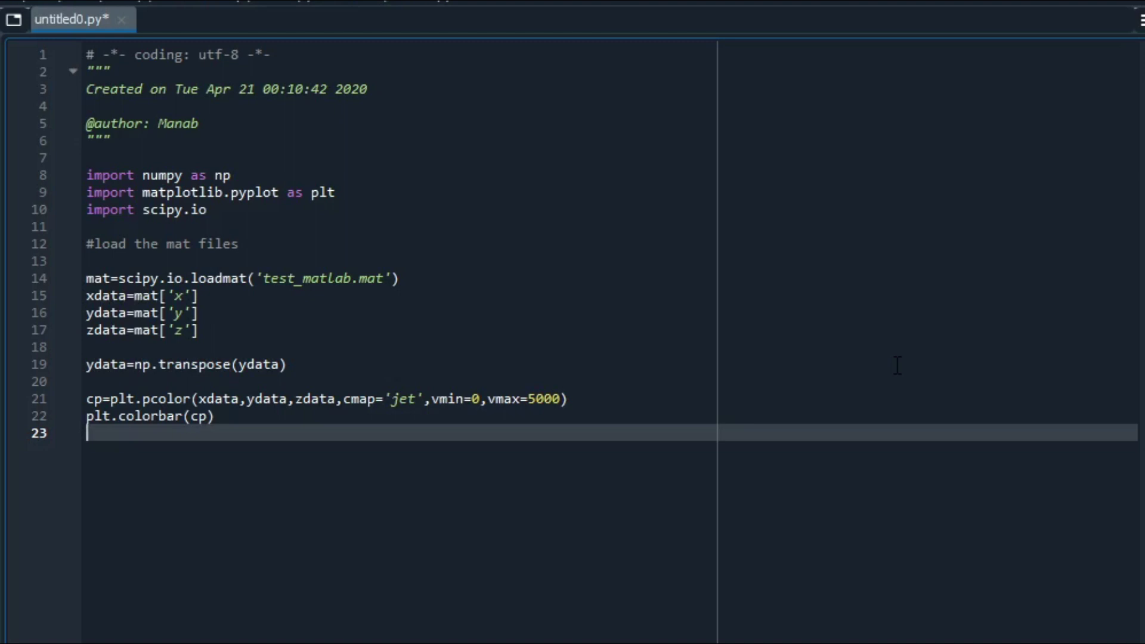
type("plt.")
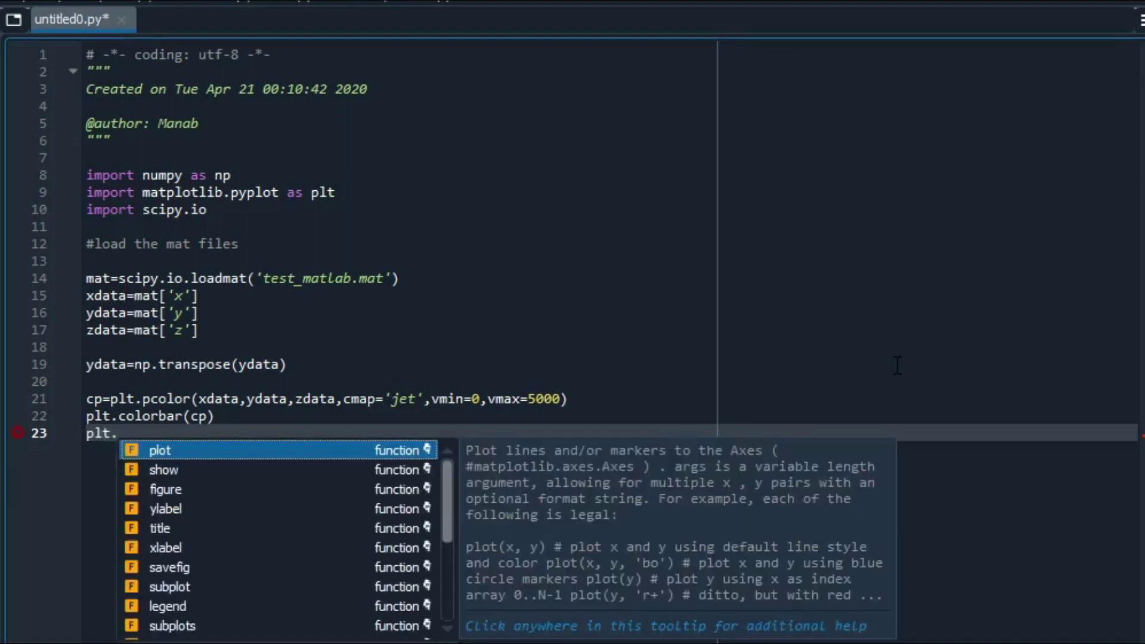
type("title()")
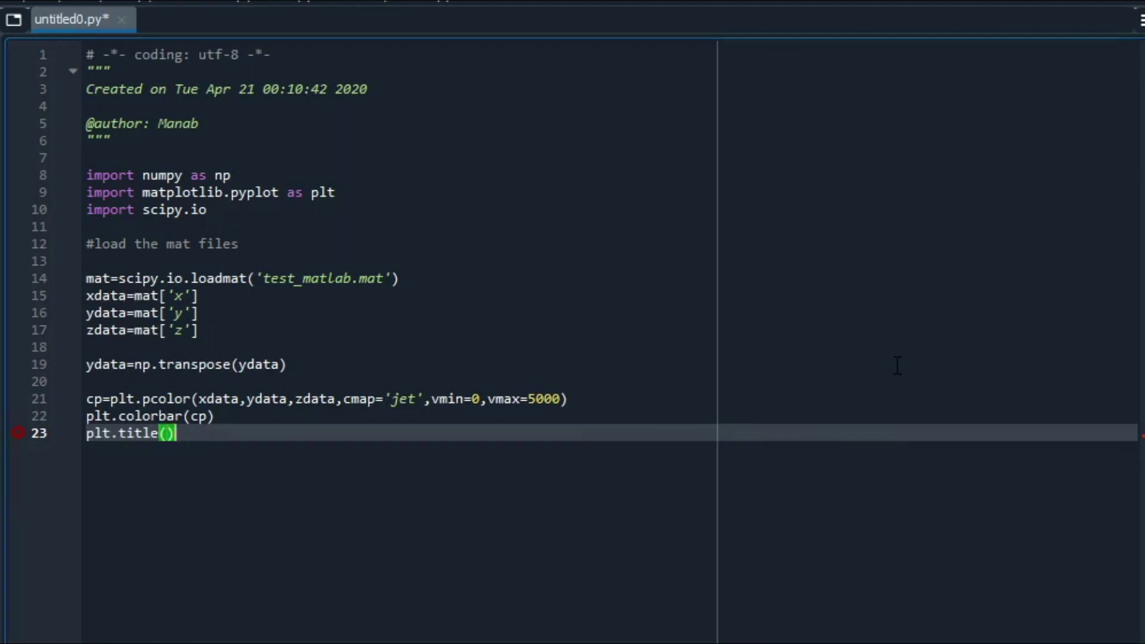
type("'p")
type("lot f")
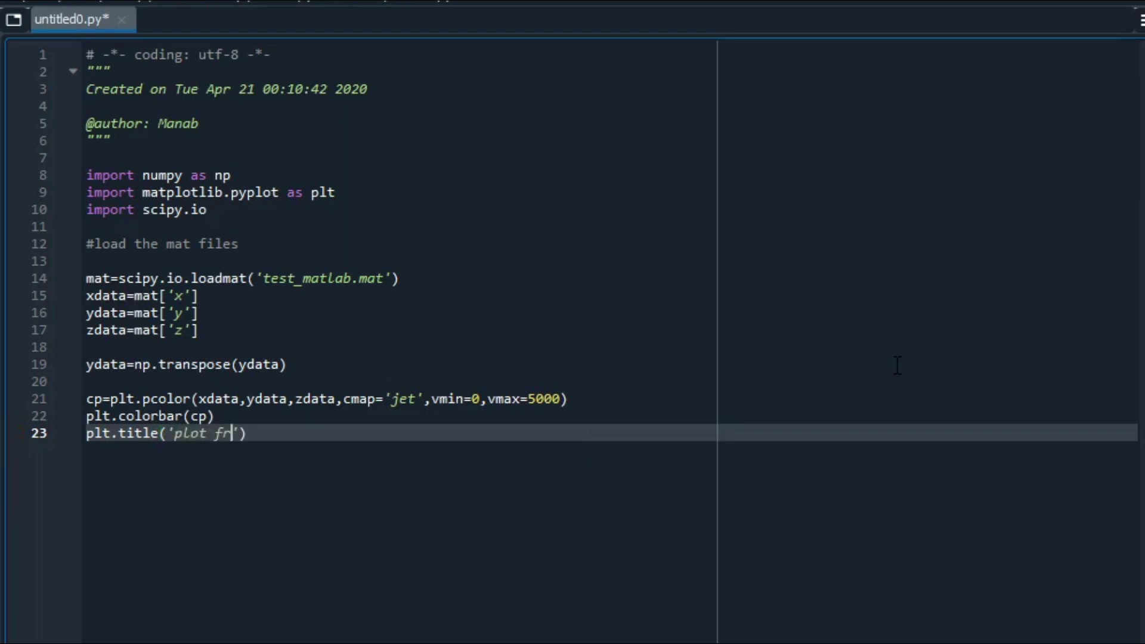
type("rom MAT ")
type("file")
Add the plt.title('plot from MAT file') and plt.xlabel('x-label') lines.
key("End")
key("Return")
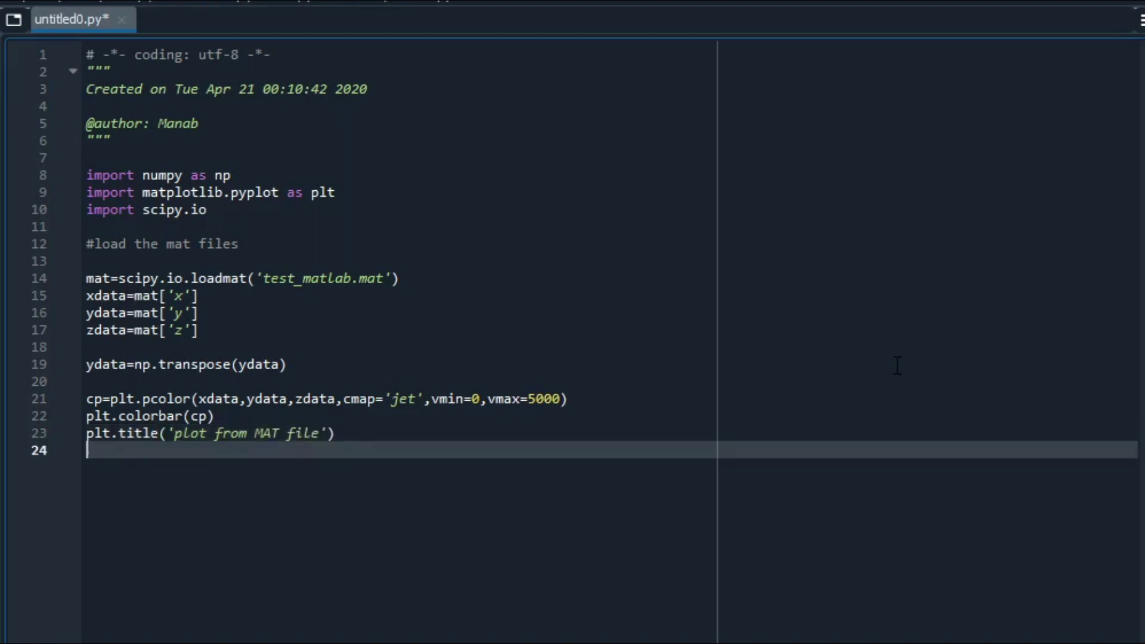
type("plt")
type(".x")
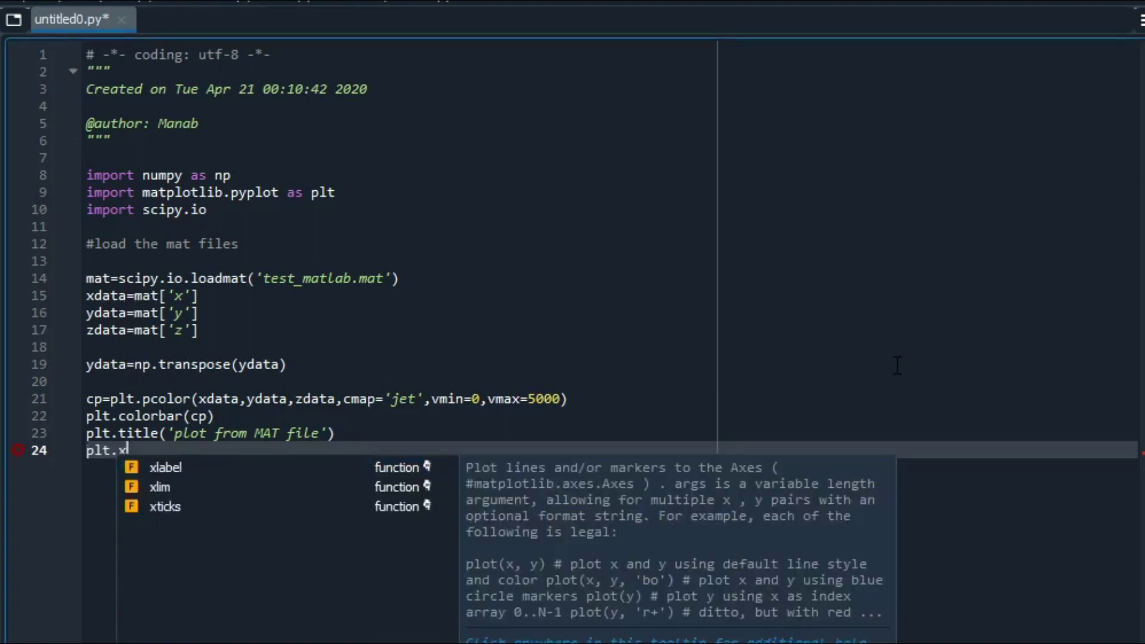
key("Return")
type("(")
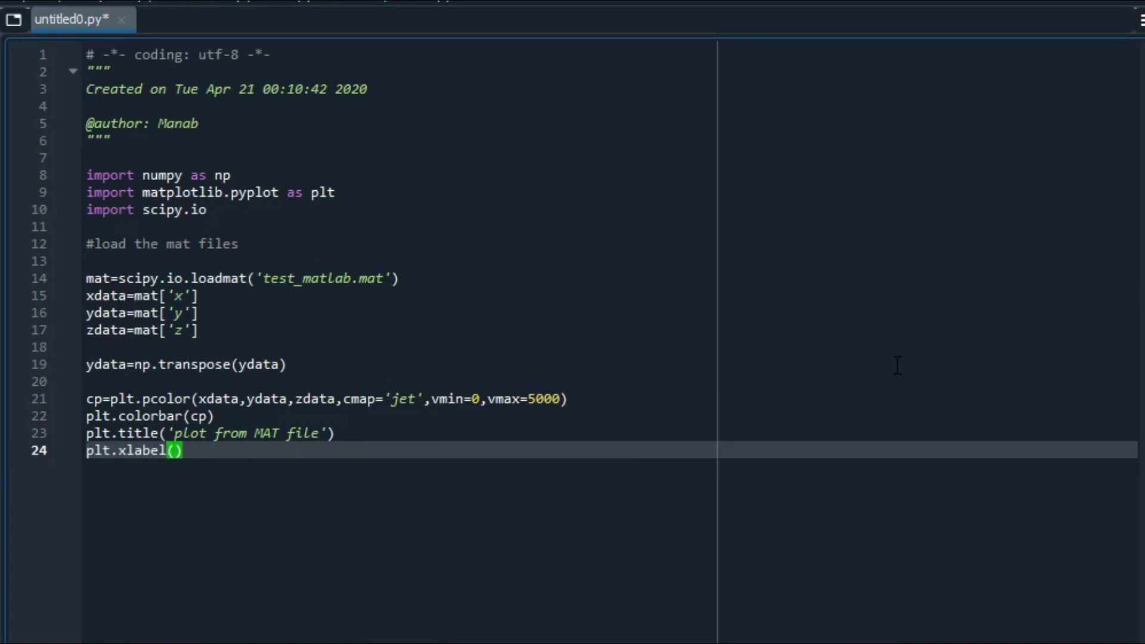
type("'x-")
type("label")
key("Right")
key("Return")
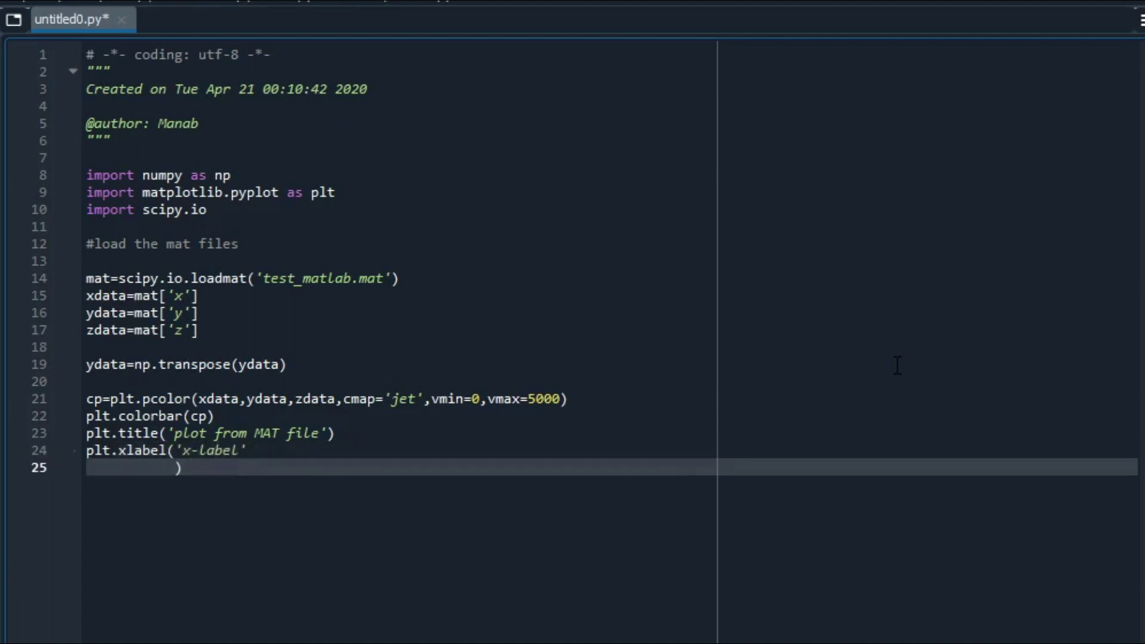
type("pl")
Fix the stray parenthesis on the xlabel line and add plt.ylabel('y-label').
key("BackSpace")
key("BackSpace")
key("BackSpace")
key("BackSpace")
key("BackSpace")
key("BackSpace")
key("BackSpace")
key("BackSpace")
key("BackSpace")
key("BackSpace")
key("Right")
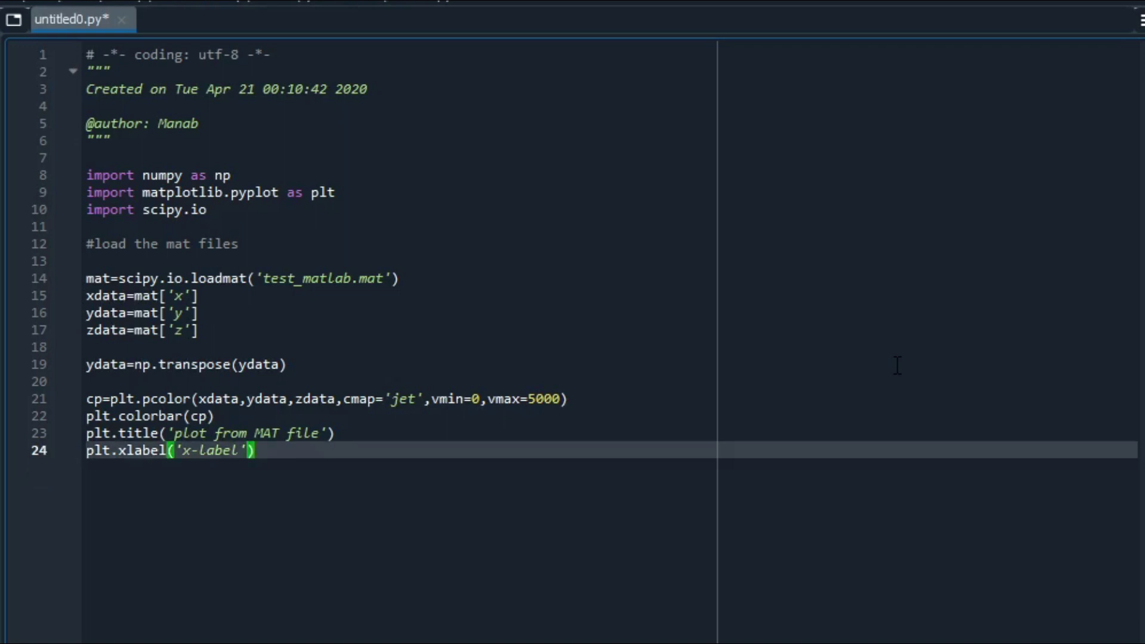
key("Return")
type("plt.")
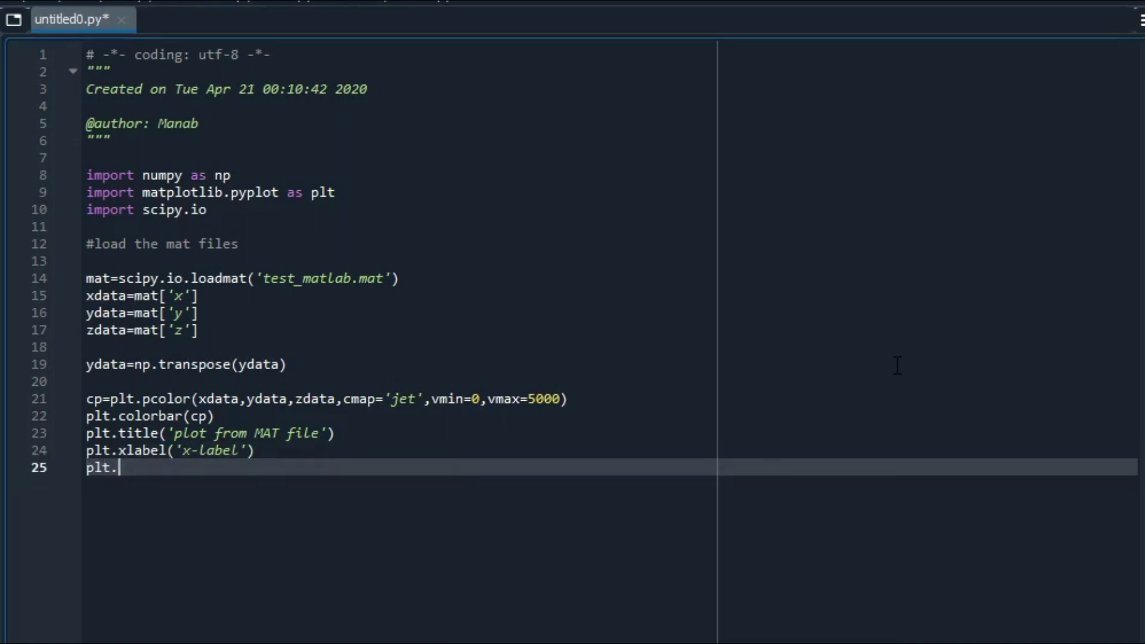
type("ylabel(")
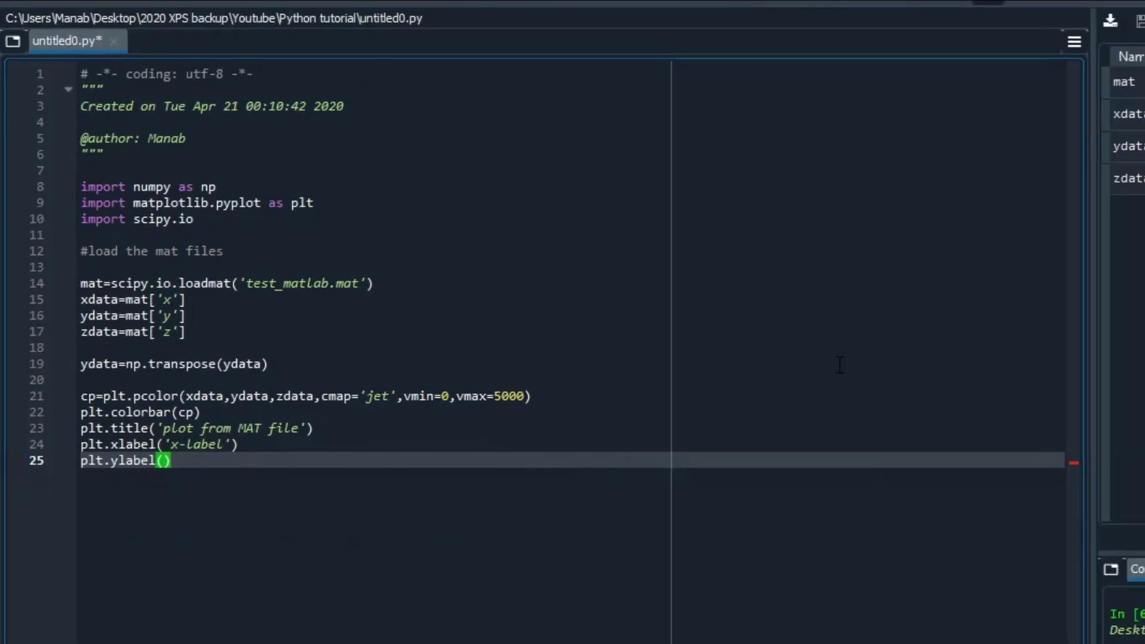
type("'")
type("y-l")
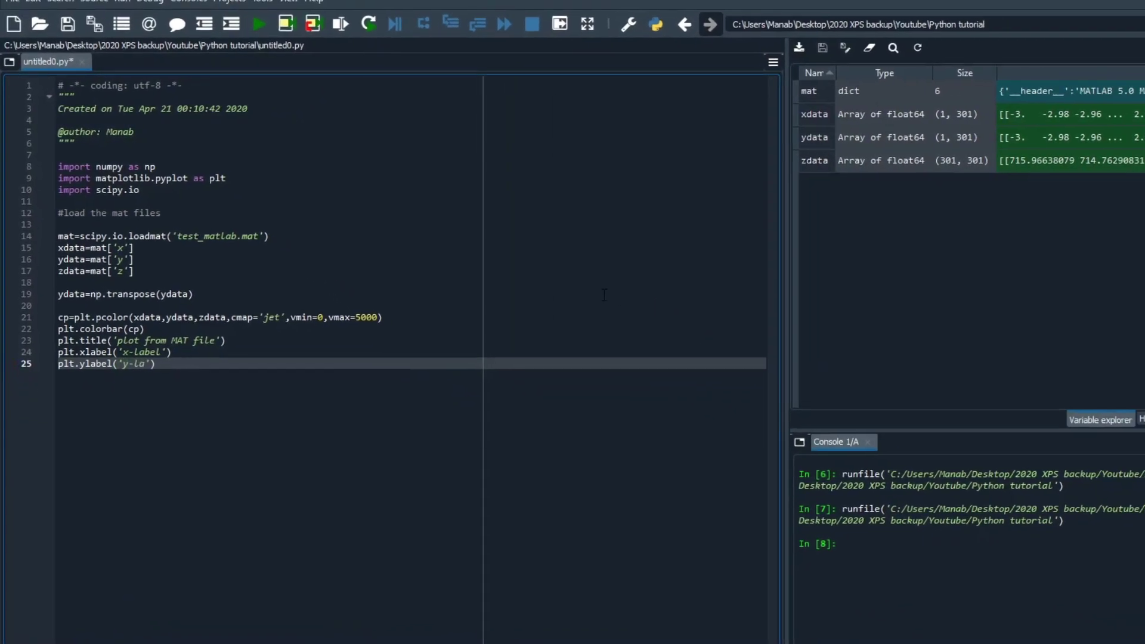
type("abel")
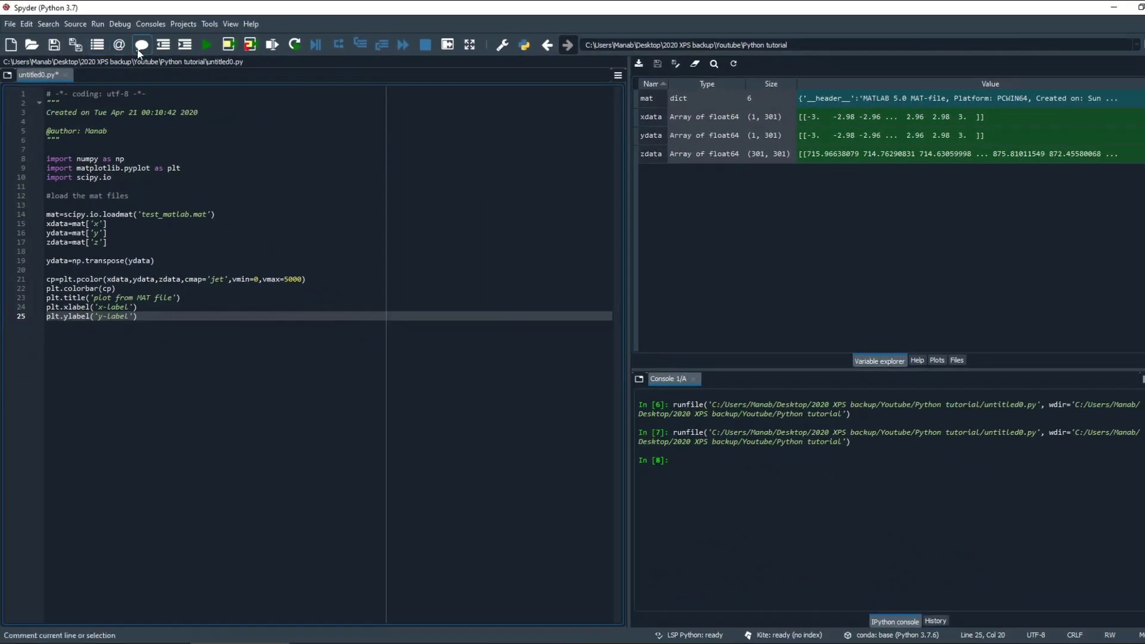
Run the script with the toolbar Run file button, opening Figure 1.
left_click(205, 46)
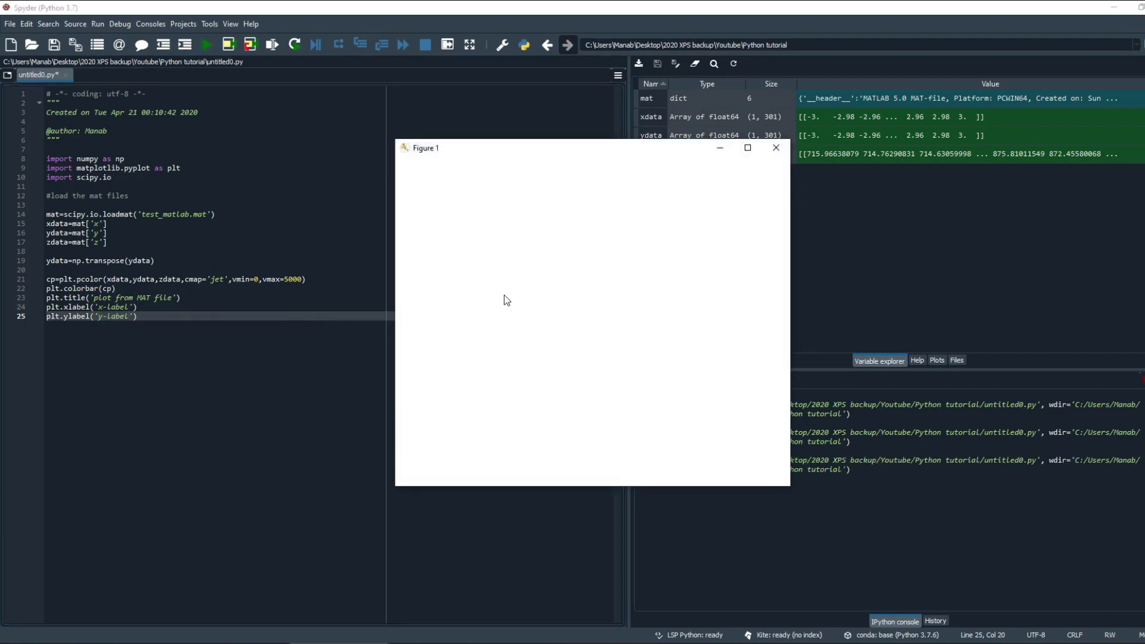